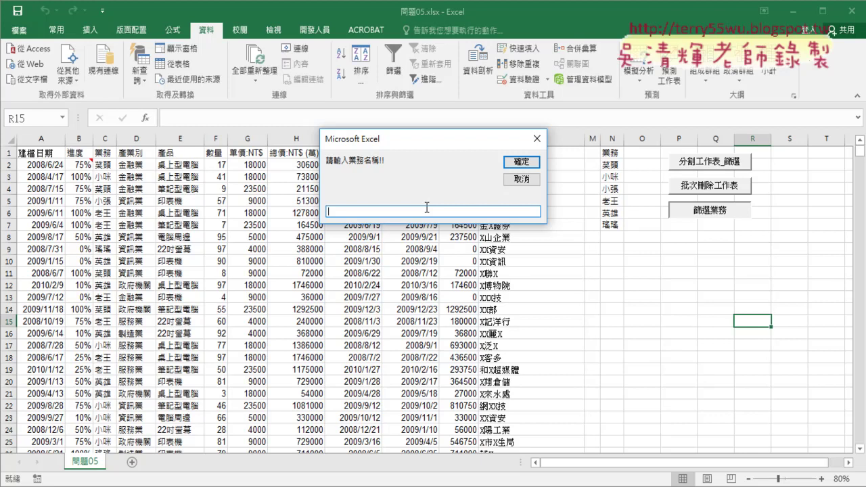
# Enter 小咪 as the salesperson name in the prompt.
pyautogui.write('v')
pyautogui.write('ul3')
pyautogui.write('au')
pyautogui.press('space')
pyautogui.moveTo(427, 208); pyautogui.dragTo(297, 211)
# Bring up the Google Groups forum post listing the lesson's nine topics.
pyautogui.moveTo(312, 132); pyautogui.dragTo(313, 238)
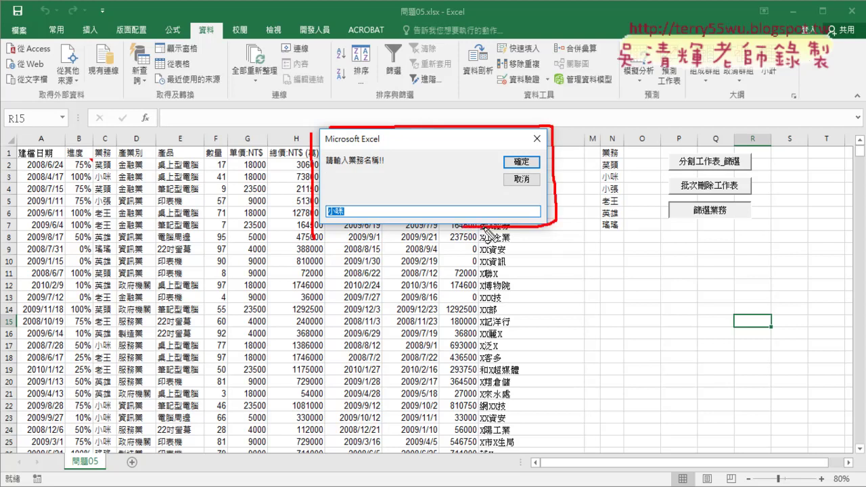
pyautogui.moveTo(236, 220); pyautogui.dragTo(309, 202)
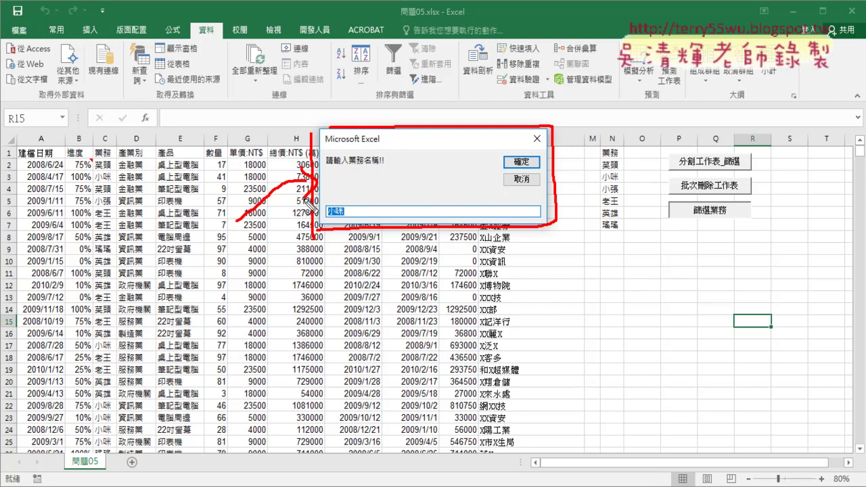
pyautogui.moveTo(365, 211)
pyautogui.mouseDown()
pyautogui.moveTo(350, 211)
pyautogui.moveTo(397, 219)
pyautogui.mouseUp()
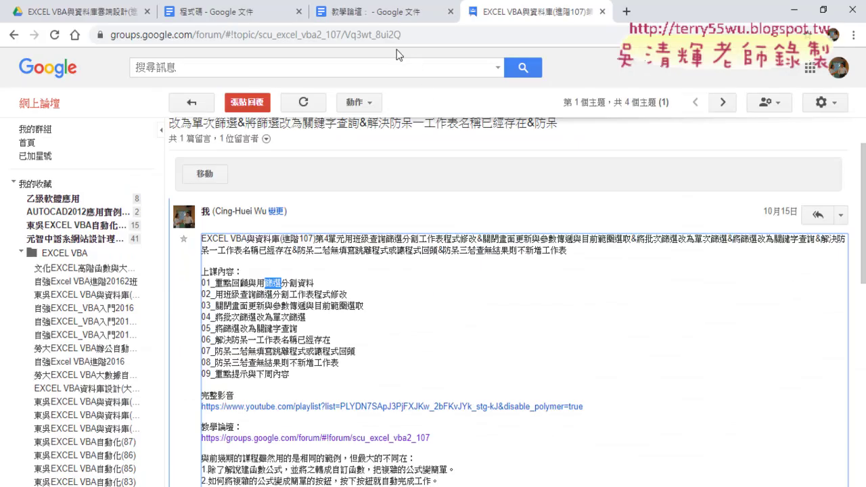
# Open the 程式碼 notes and scroll to 避免程式錯誤的三種防呆判斷.
pyautogui.click(217, 12)
pyautogui.scroll(-2, 322, 202)
pyautogui.scroll(-3, 328, 215)
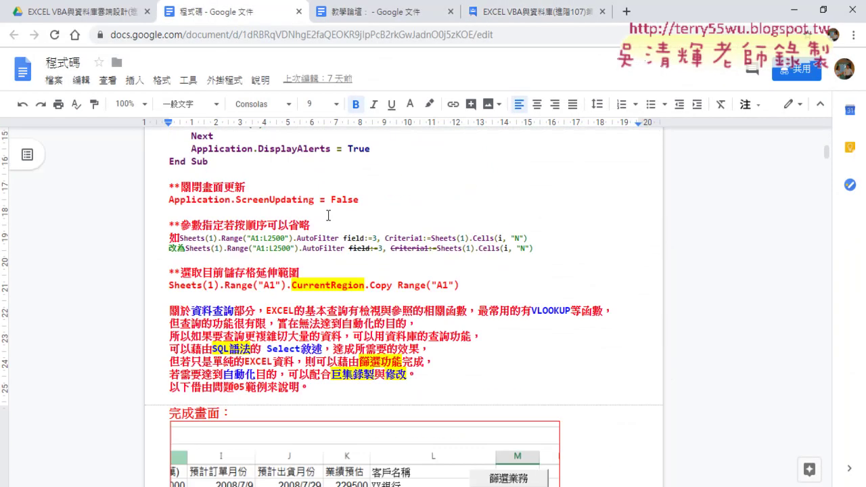
pyautogui.scroll(-5, 328, 215)
pyautogui.scroll(-5, 328, 215)
pyautogui.scroll(-3, 328, 215)
pyautogui.scroll(-1, 328, 215)
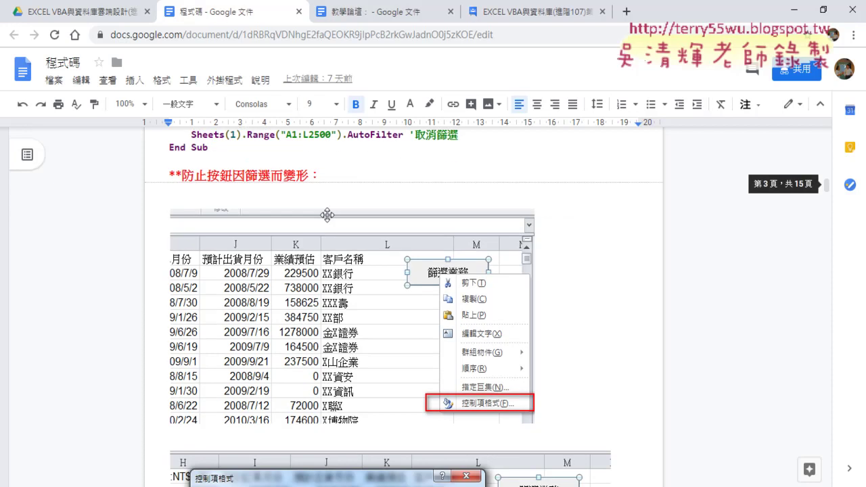
pyautogui.scroll(-5, 327, 215)
pyautogui.scroll(-2, 327, 215)
pyautogui.scroll(-5, 328, 216)
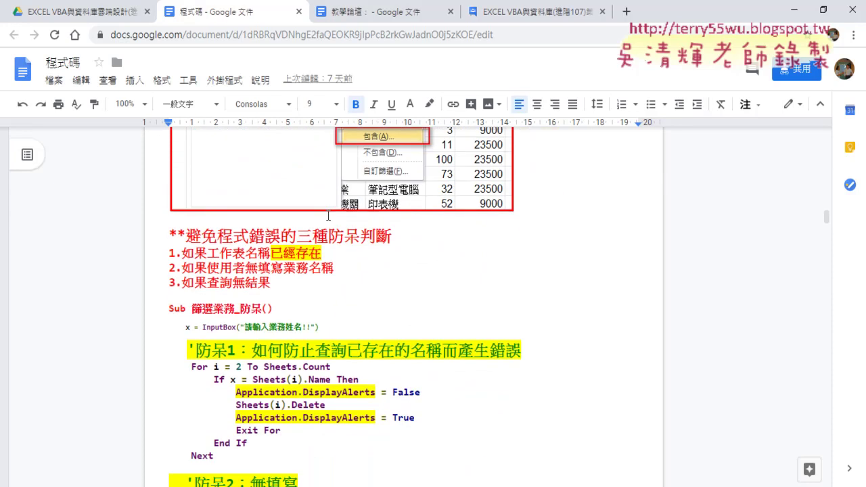
pyautogui.scroll(-2, 328, 215)
pyautogui.scroll(2, 328, 215)
# Highlight the three checks, including the blank-name and no-results checks.
pyautogui.moveTo(271, 254); pyautogui.dragTo(326, 254)
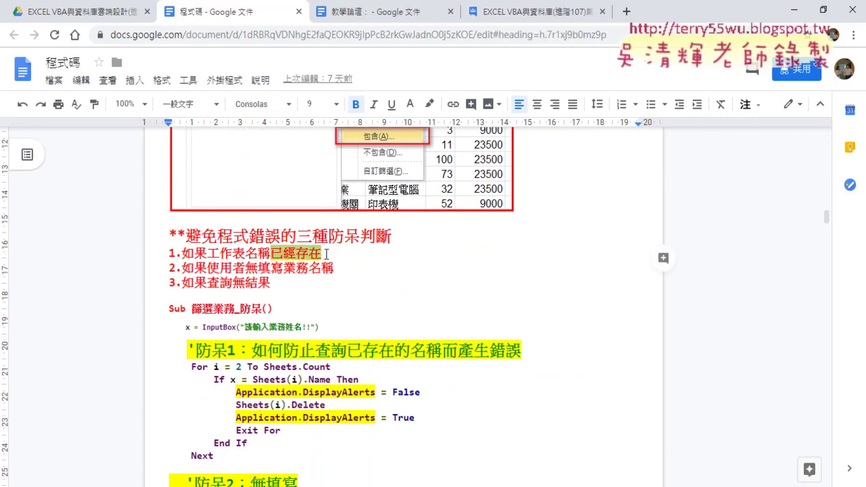
pyautogui.moveTo(220, 268); pyautogui.dragTo(296, 268)
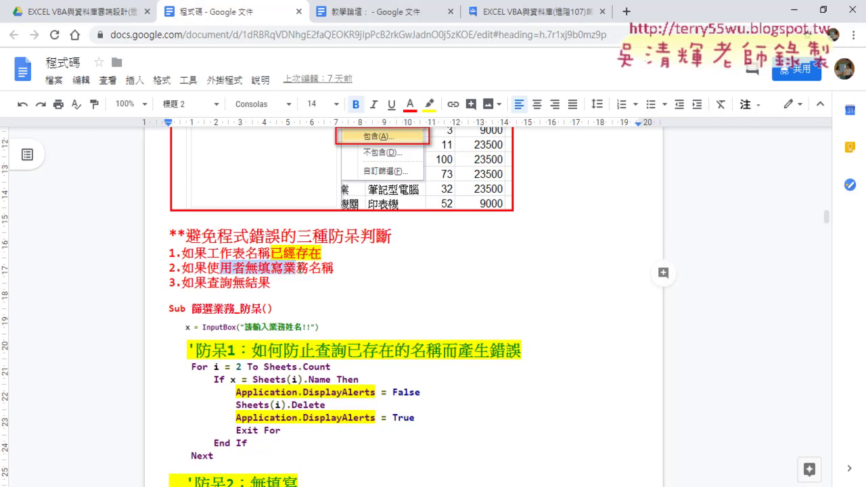
pyautogui.moveTo(223, 283); pyautogui.dragTo(271, 283)
# Submit 小咪 to the filter and check the new 小咪 sheet of records.
pyautogui.click(793, 11)
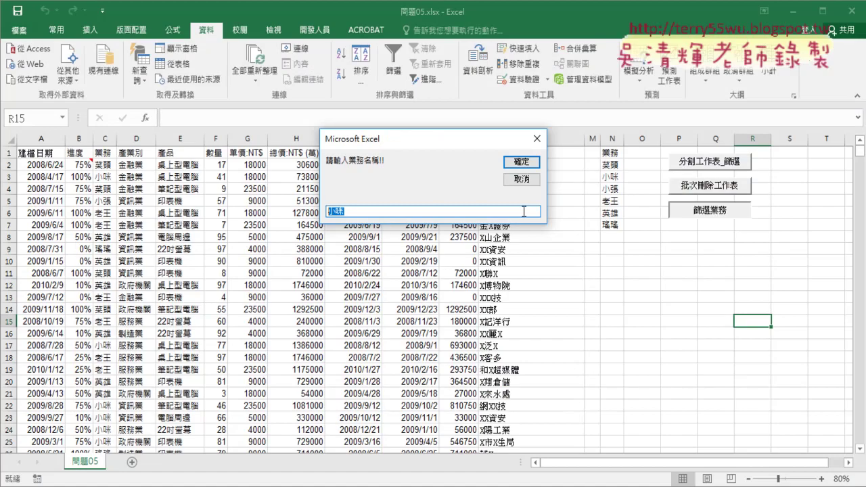
pyautogui.click(522, 161)
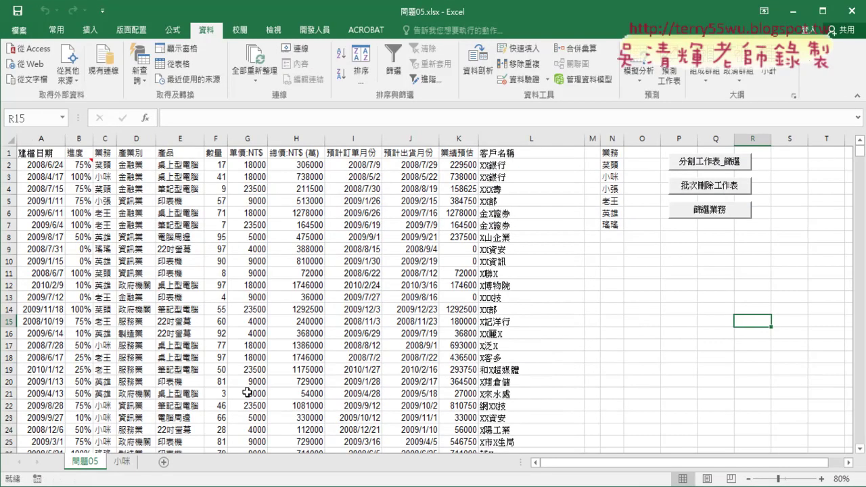
pyautogui.click(126, 466)
pyautogui.click(100, 465)
pyautogui.click(128, 465)
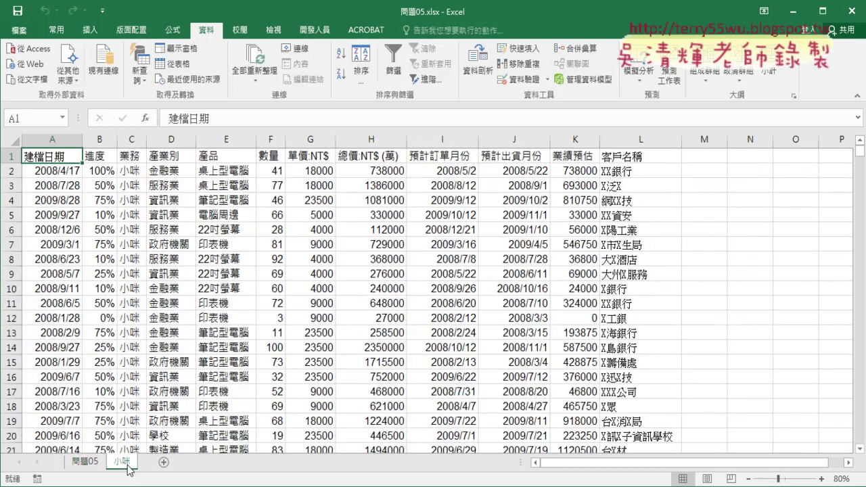
pyautogui.click(84, 461)
# Rerun 篩選業務 with no name to see the warning, then view its assigned macro.
pyautogui.click(694, 215)
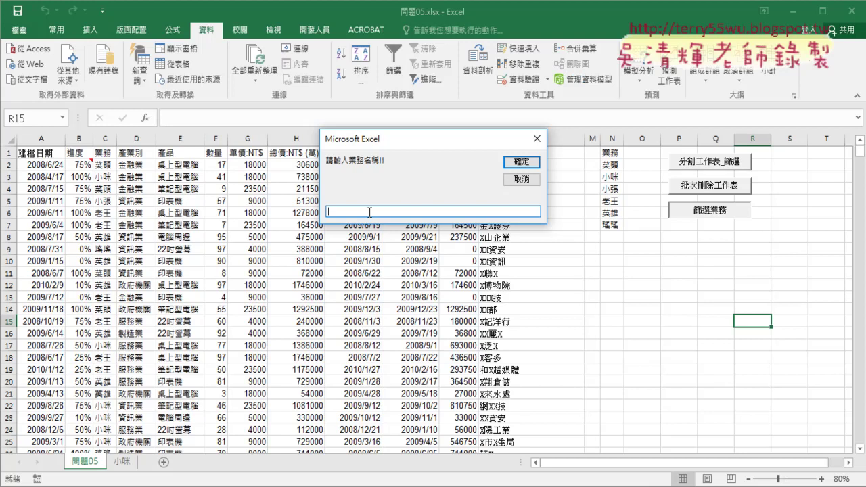
pyautogui.click(519, 163)
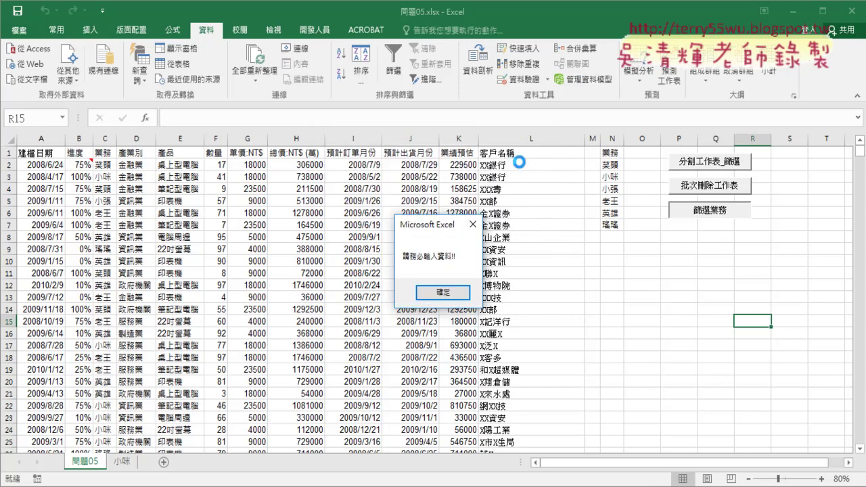
pyautogui.click(441, 293)
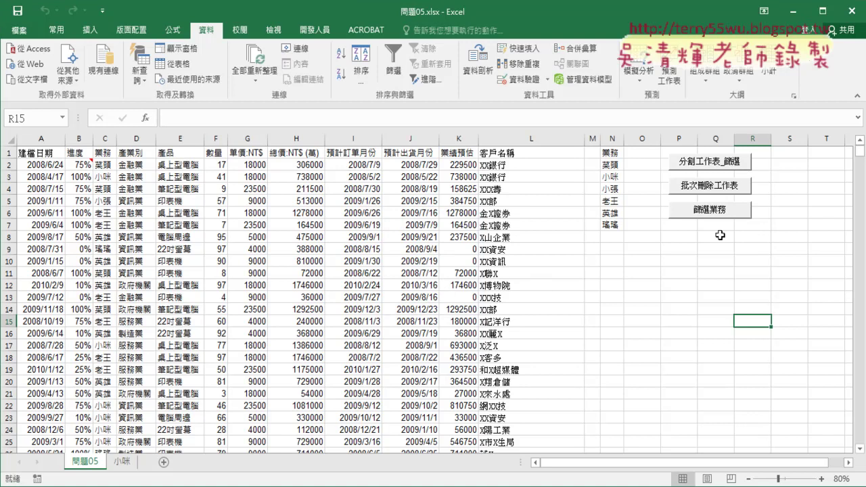
pyautogui.rightClick(717, 216)
pyautogui.click(741, 323)
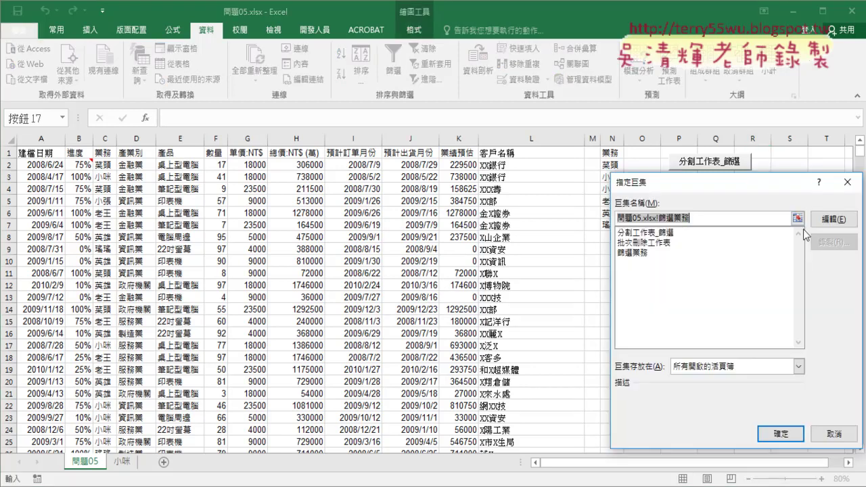
# Open the 篩選業務 code and comment out the Exit Sub after the blank-name warning.
pyautogui.click(834, 218)
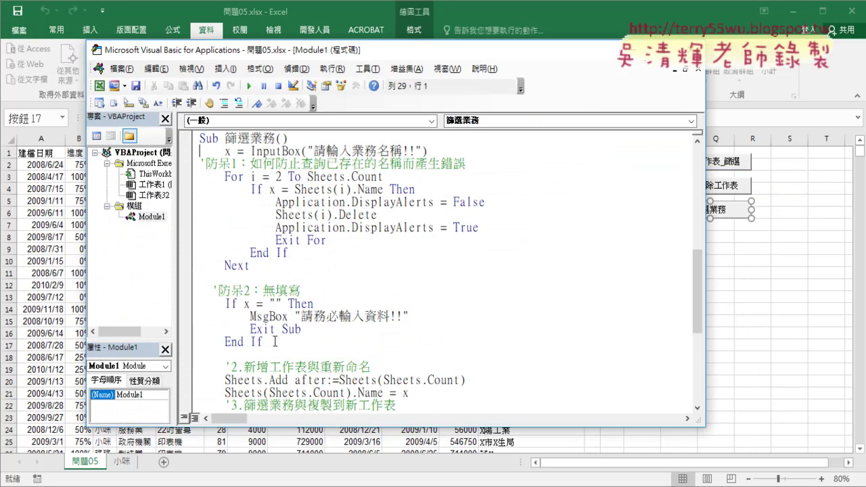
pyautogui.click(406, 320)
pyautogui.click(252, 329)
pyautogui.write("'")
pyautogui.press('Up')
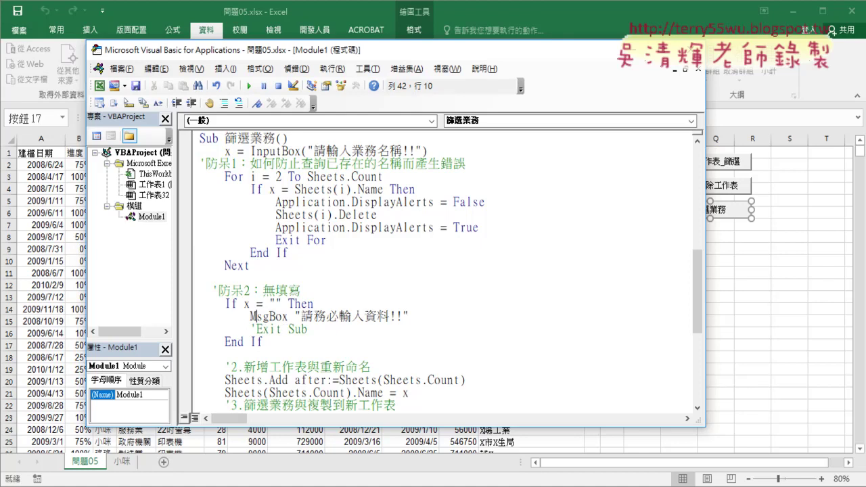
# Add a GoTo re line after the warning and a re: label under the Sub header.
pyautogui.press('End')
pyautogui.press('Return')
pyautogui.write('got')
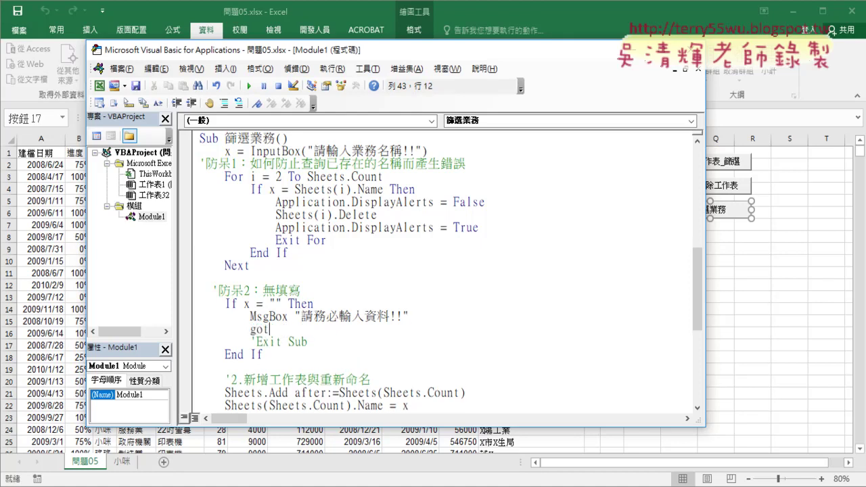
pyautogui.write('o ')
pyautogui.write('re')
pyautogui.press('Down')
pyautogui.press('Down')
pyautogui.press('Down')
pyautogui.press('Up')
pyautogui.press('Up')
pyautogui.press('Up')
pyautogui.press('Up')
pyautogui.press('End')
pyautogui.press('Return')
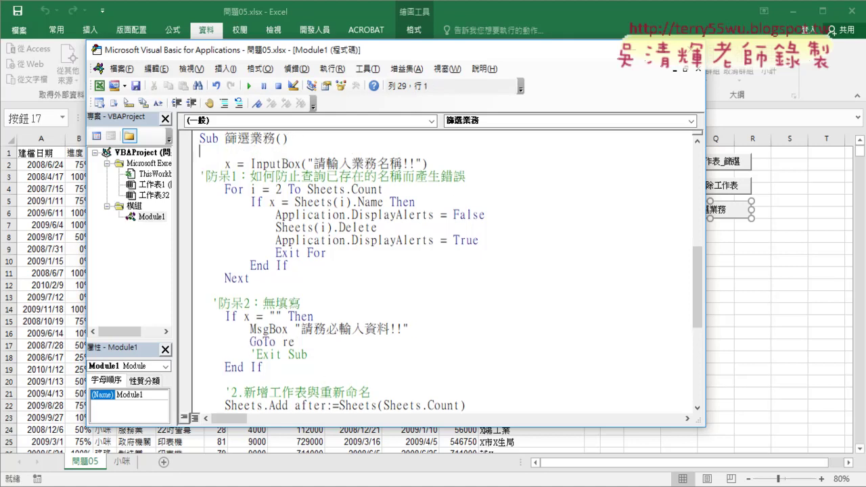
pyautogui.write('re')
pyautogui.write(':')
# Add vbCritical to the blank-name MsgBox and go back to the worksheet.
pyautogui.click(304, 343)
pyautogui.moveTo(409, 329); pyautogui.dragTo(300, 329)
pyautogui.click(442, 331)
pyautogui.write(',')
pyautogui.press('Down')
pyautogui.press('Down')
pyautogui.press('Down')
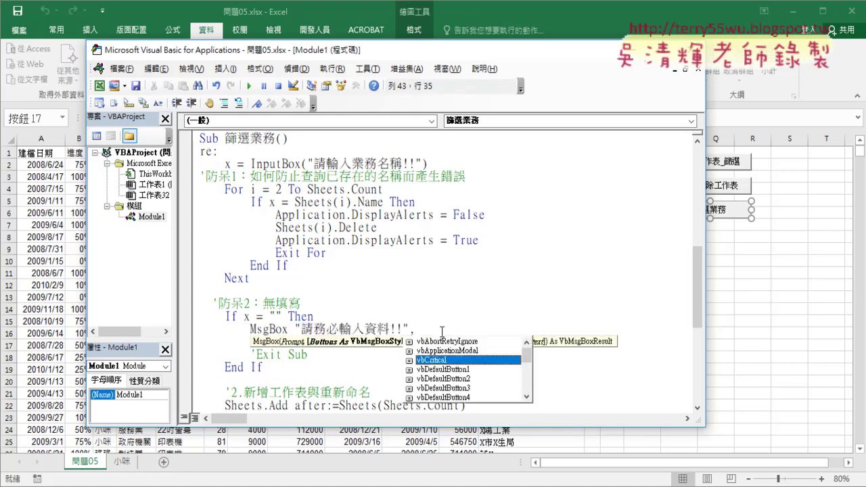
pyautogui.press('Tab')
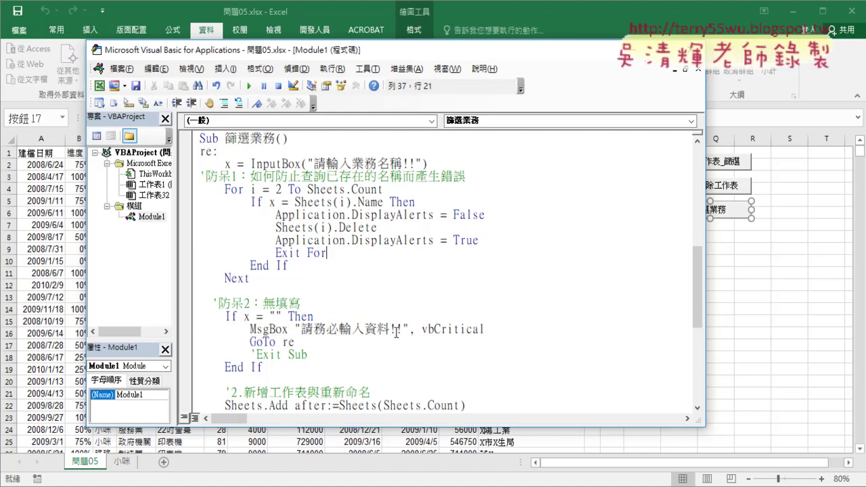
pyautogui.moveTo(295, 341); pyautogui.dragTo(244, 341)
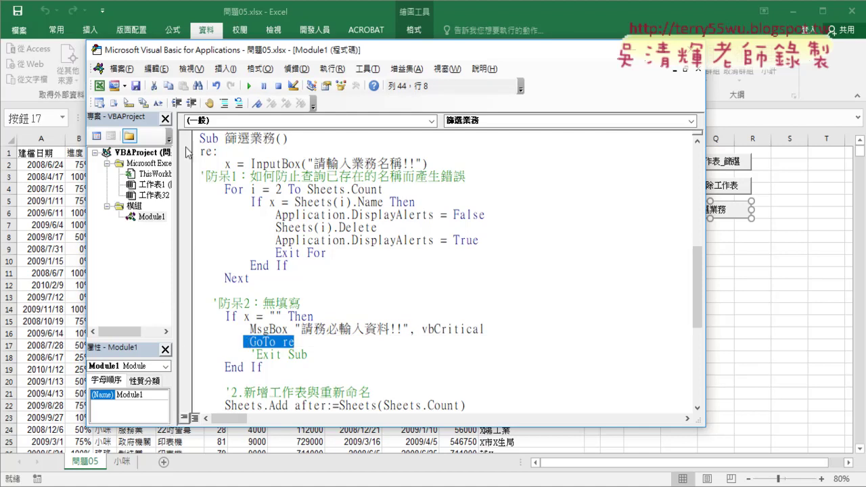
pyautogui.click(752, 272)
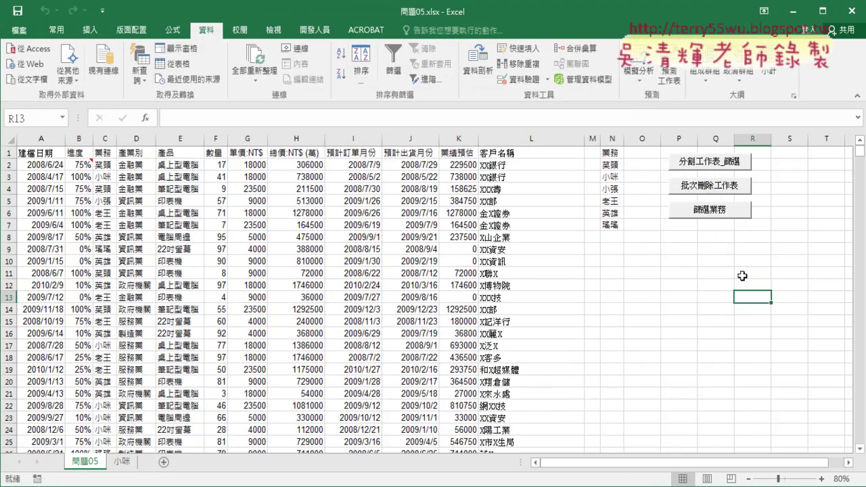
# Run 篩選業務 with a blank name and dismiss the critical warning.
pyautogui.click(709, 215)
pyautogui.click(518, 163)
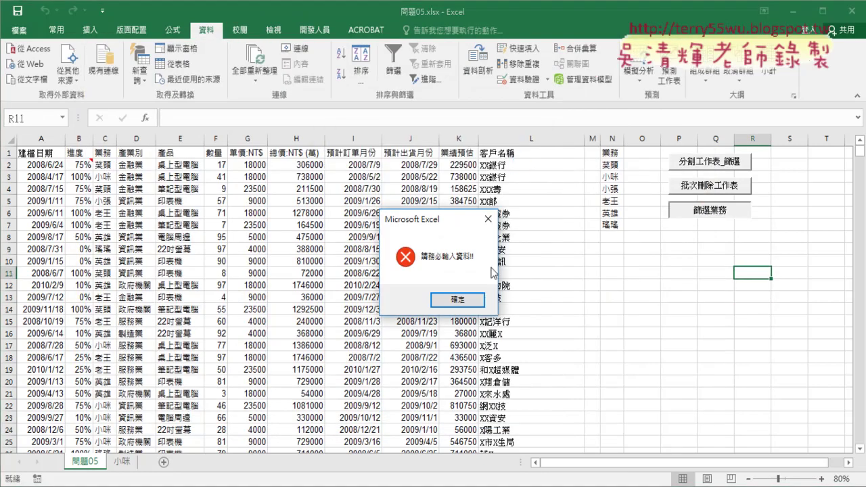
pyautogui.click(443, 299)
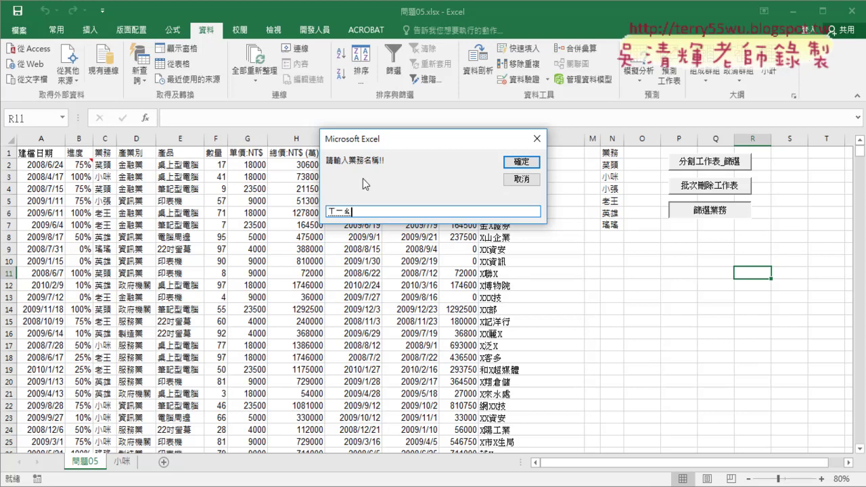
# Enter 小咪 to rebuild the 小咪 sheet, check it, then rerun 篩選業務.
pyautogui.write('小ㄇ咪')
pyautogui.moveTo(355, 211); pyautogui.dragTo(328, 211)
pyautogui.click(521, 162)
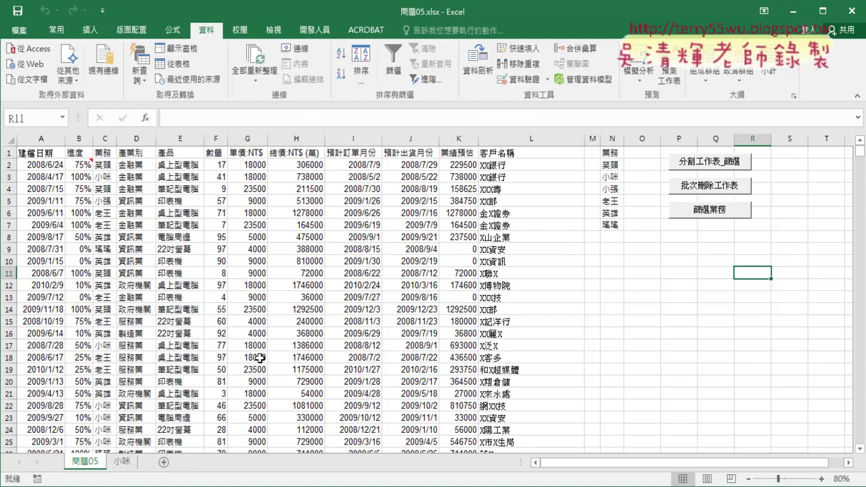
pyautogui.click(124, 463)
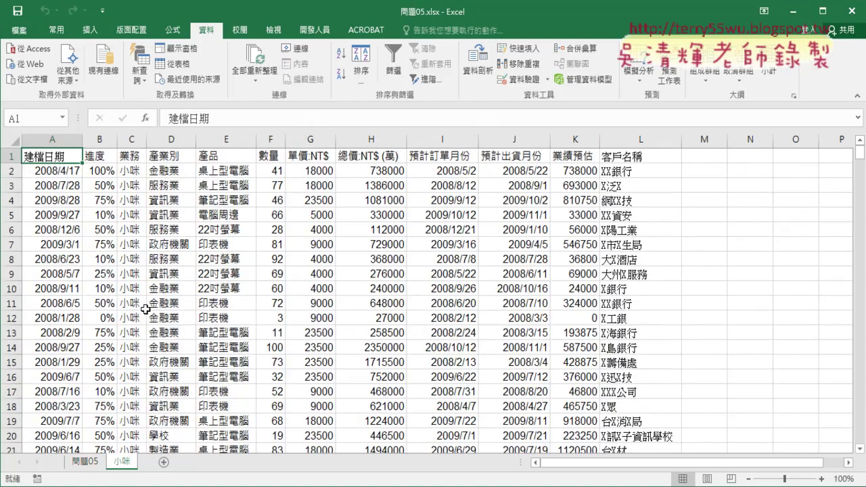
pyautogui.click(85, 463)
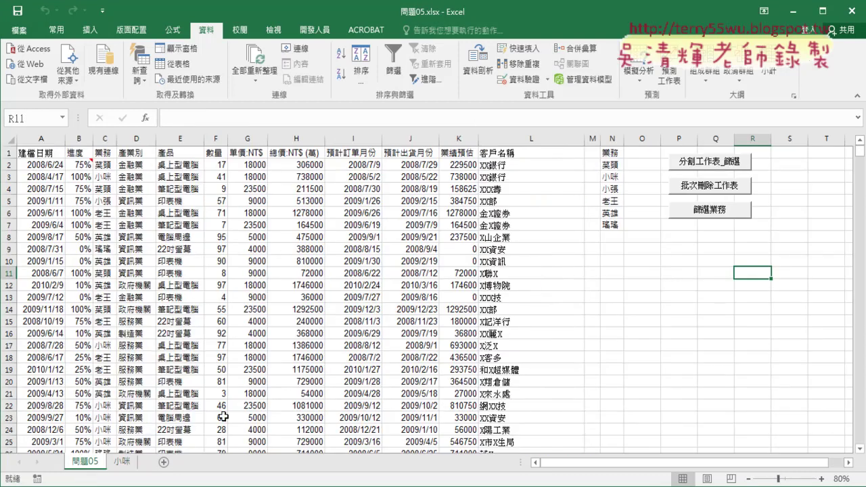
pyautogui.click(708, 211)
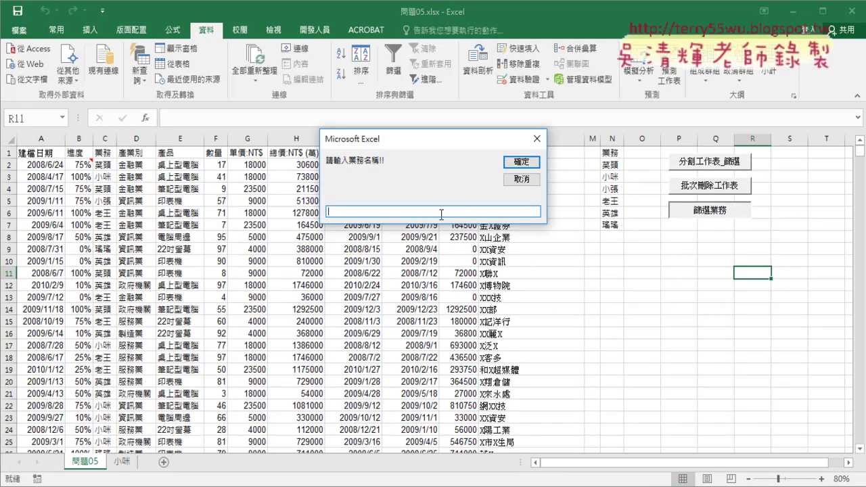
# Filter for salesperson AAA and acknowledge the 查無資料!! message.
pyautogui.write('AAA')
pyautogui.moveTo(351, 211); pyautogui.dragTo(327, 211)
pyautogui.click(522, 163)
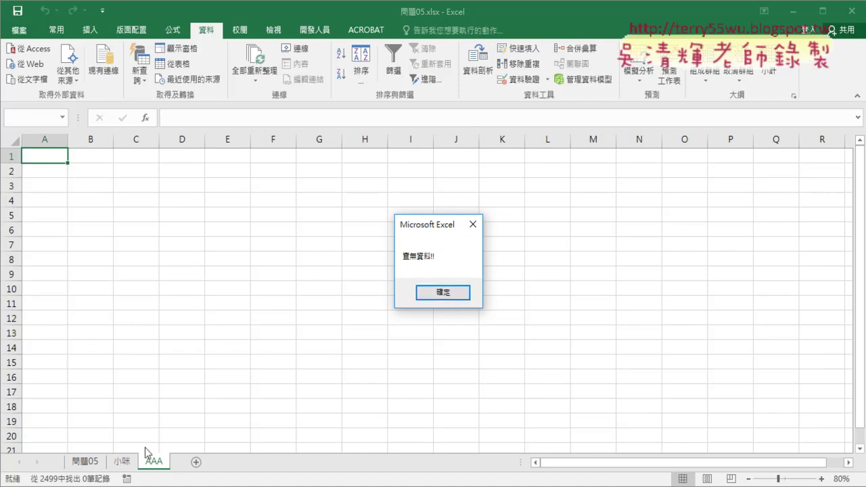
pyautogui.click(435, 294)
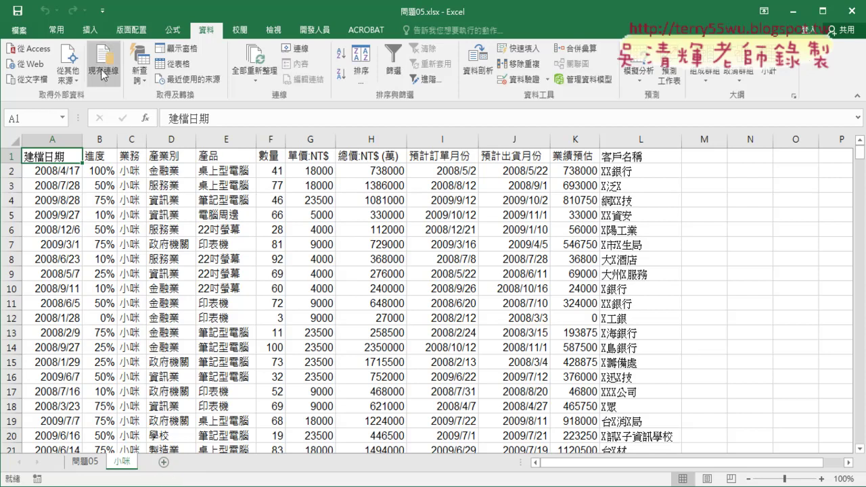
# Open the VBA editor and inspect the End(xlDown).Row check against 1048576.
pyautogui.click(315, 29)
pyautogui.click(46, 63)
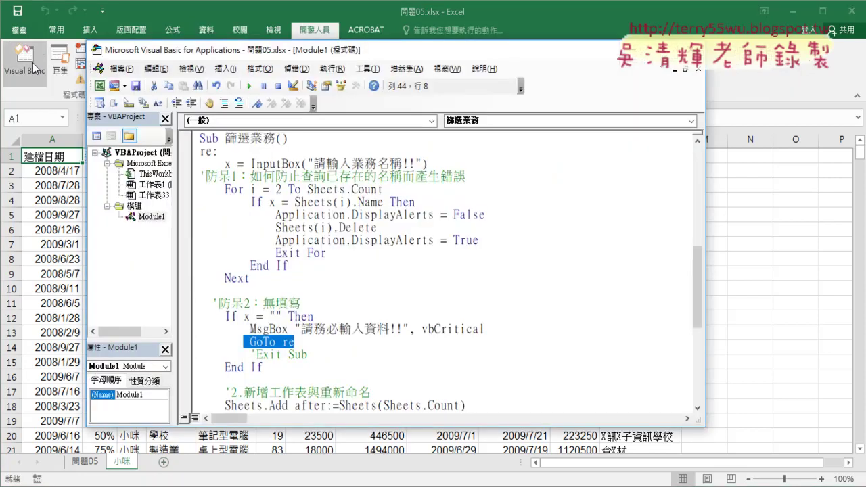
pyautogui.scroll(-1, 500, 272)
pyautogui.scroll(-2, 500, 272)
pyautogui.scroll(-2, 500, 272)
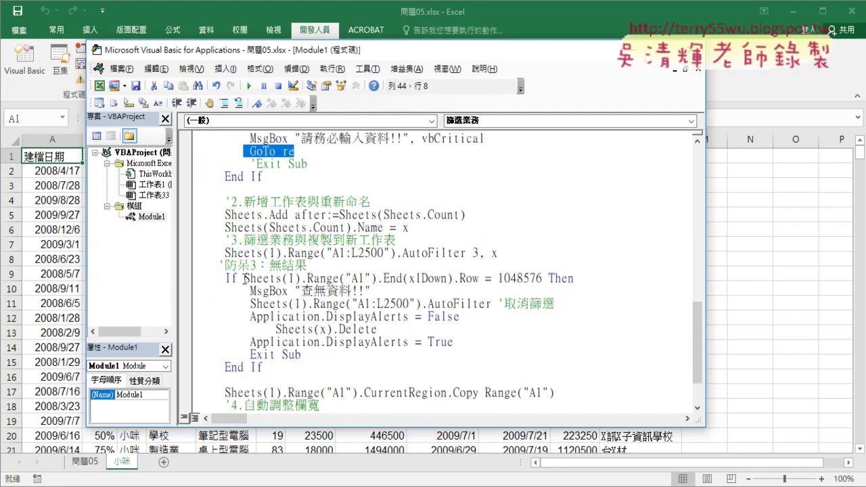
pyautogui.moveTo(244, 278); pyautogui.dragTo(482, 280)
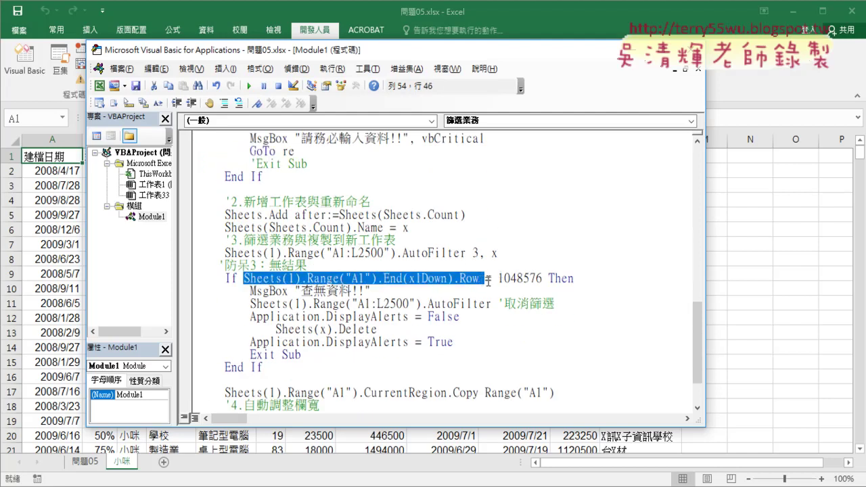
pyautogui.click(539, 277)
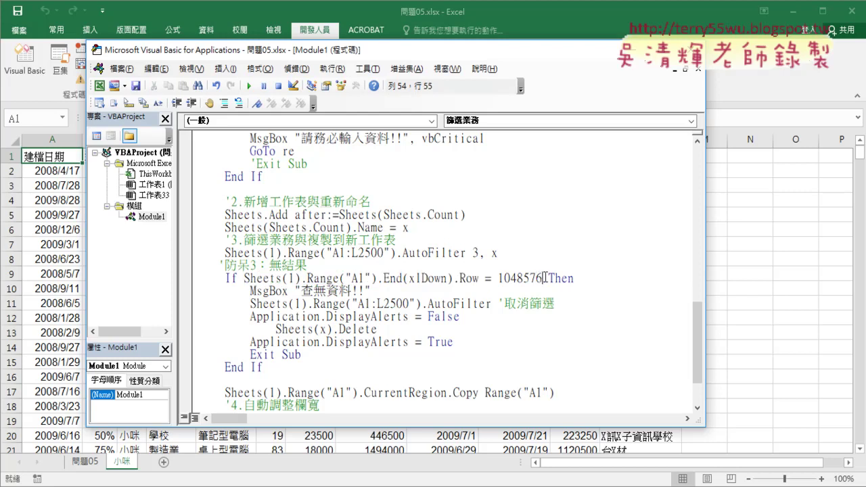
pyautogui.moveTo(542, 277); pyautogui.dragTo(498, 279)
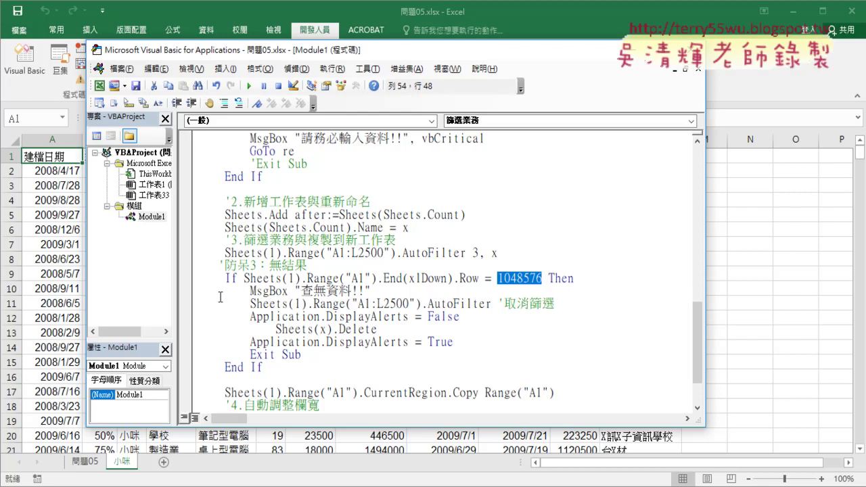
# Set a breakpoint on the 查無資料!! MsgBox line and return to Excel.
pyautogui.click(188, 278)
pyautogui.click(188, 279)
pyautogui.click(186, 291)
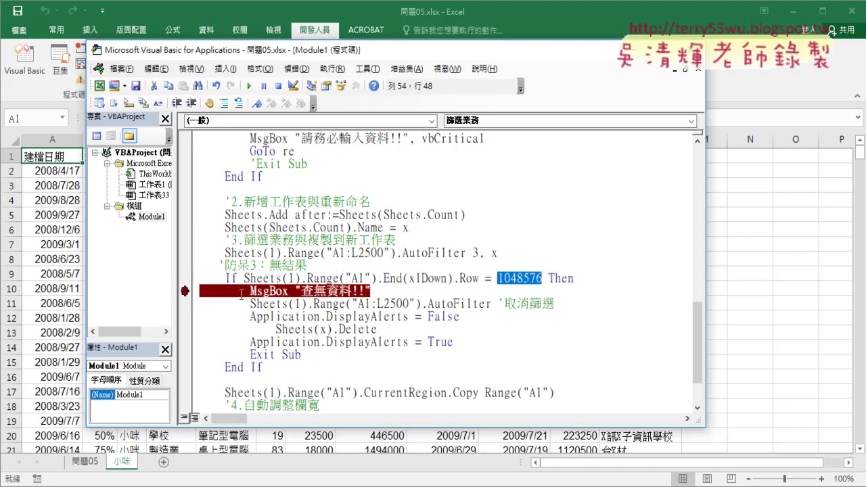
pyautogui.click(795, 360)
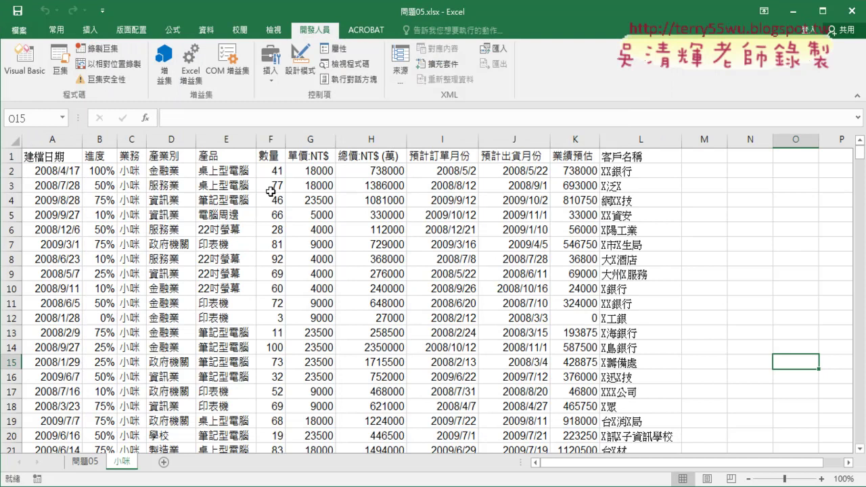
# Run 篩選業務 from the 問題05 sheet with AAA as the name.
pyautogui.click(93, 461)
pyautogui.click(709, 215)
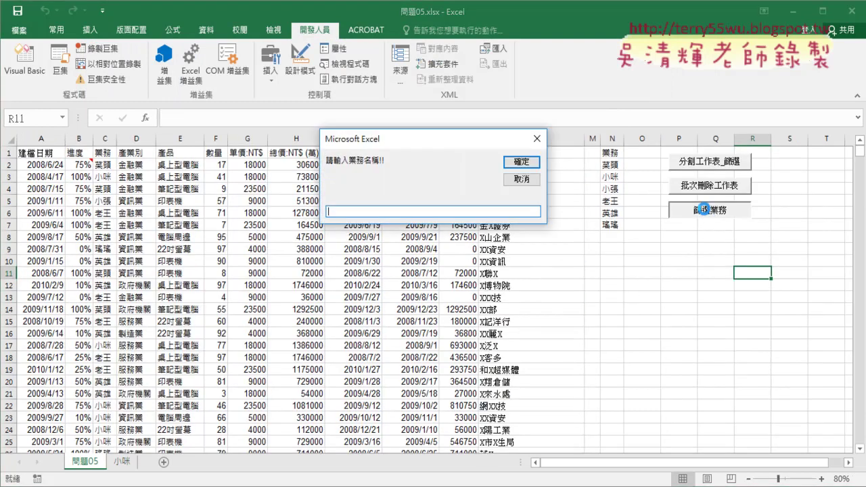
pyautogui.write('A')
pyautogui.write('AA')
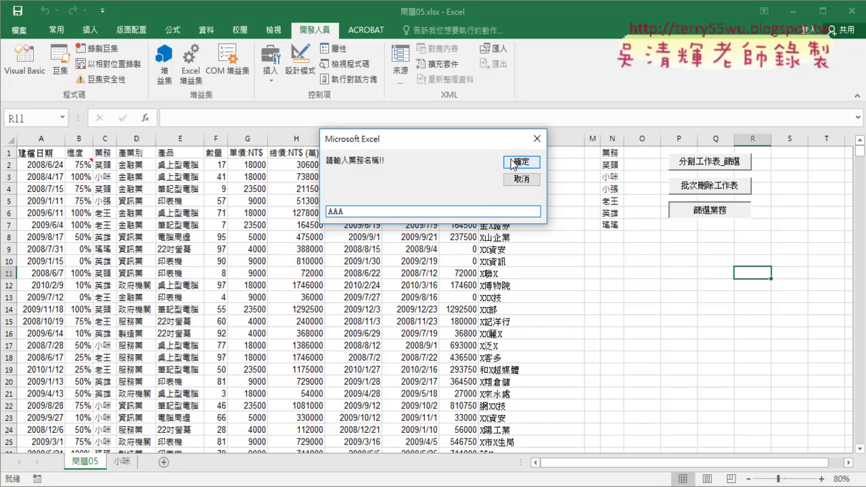
pyautogui.click(514, 163)
# While paused, inspect the last-row expression, then select A1 on the filtered 問題05 sheet.
pyautogui.moveTo(244, 278); pyautogui.dragTo(479, 278)
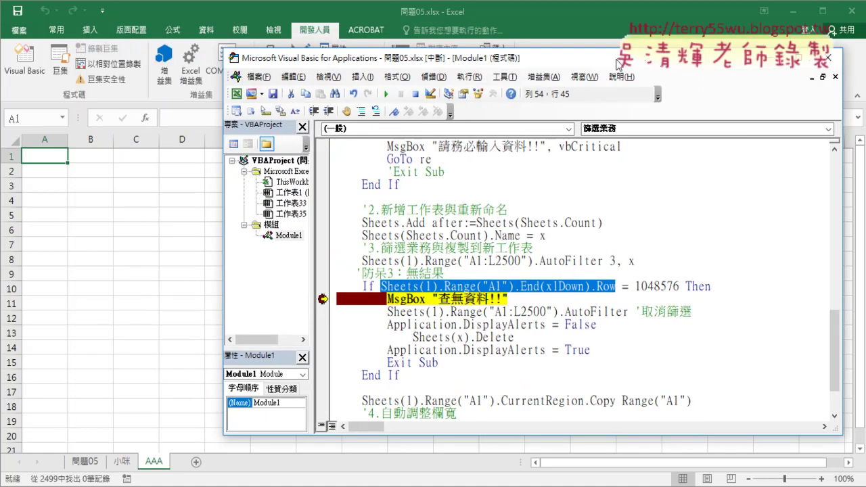
pyautogui.moveTo(478, 51); pyautogui.dragTo(616, 58)
pyautogui.click(86, 467)
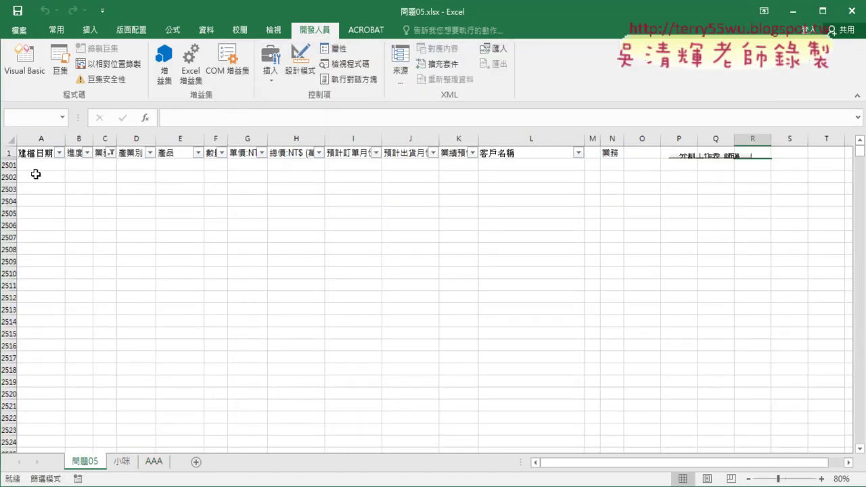
pyautogui.click(34, 153)
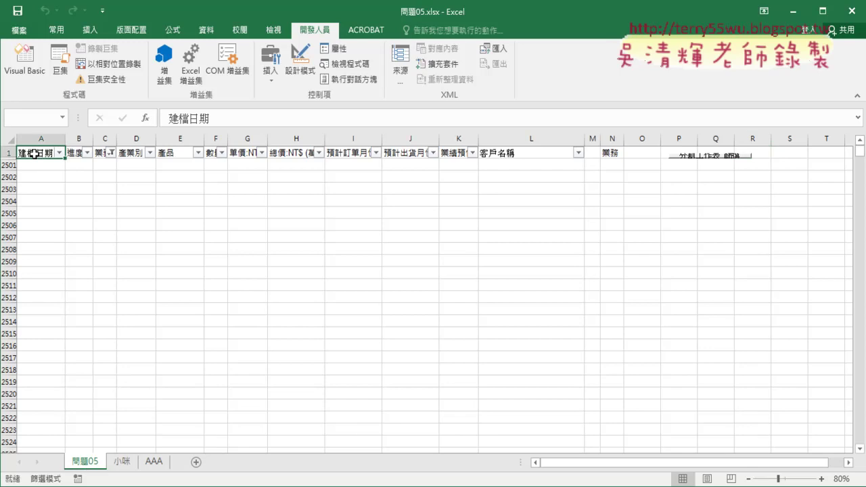
# Jump from A1 down to row 1048576, then bring back the paused VBA editor.
pyautogui.hotkey('ctrl', 'Down')
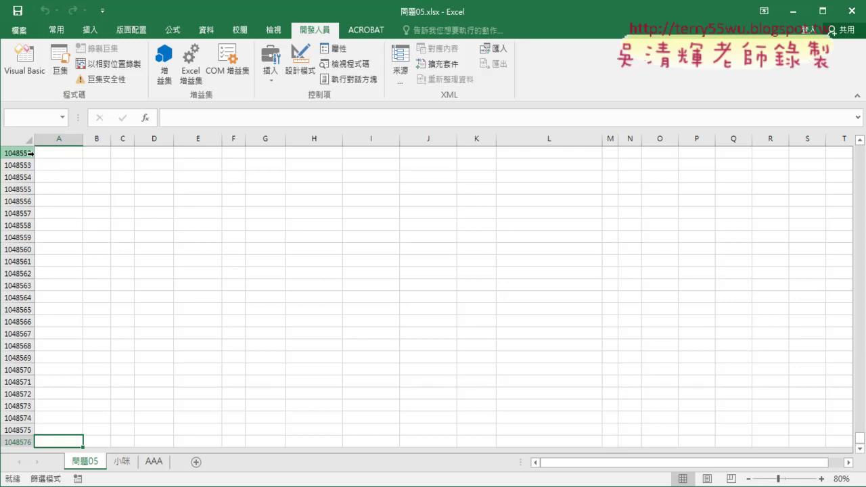
pyautogui.click(25, 61)
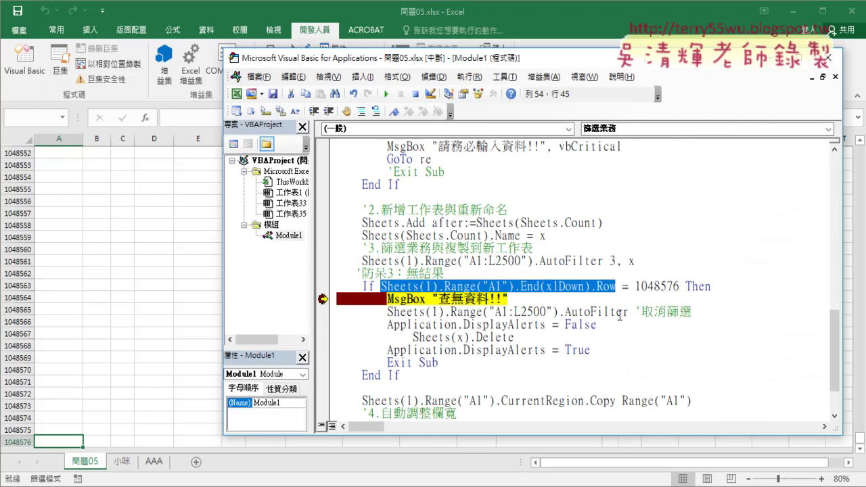
pyautogui.moveTo(627, 311); pyautogui.dragTo(386, 312)
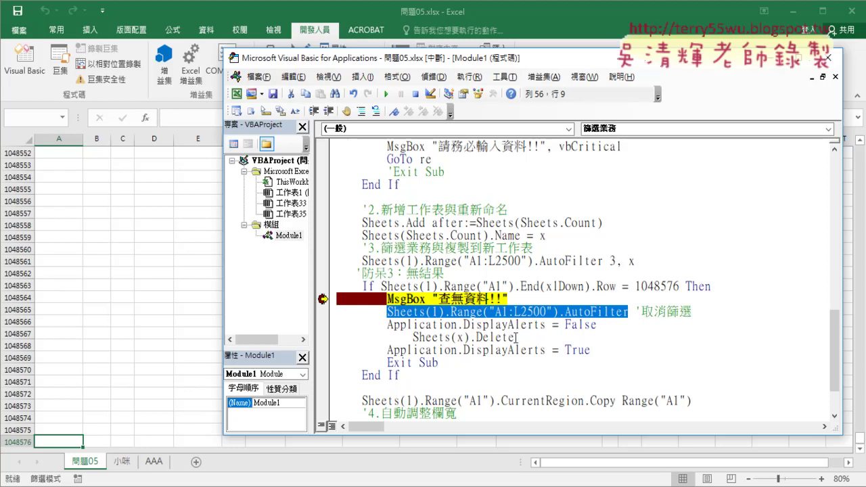
pyautogui.moveTo(590, 349); pyautogui.dragTo(319, 332)
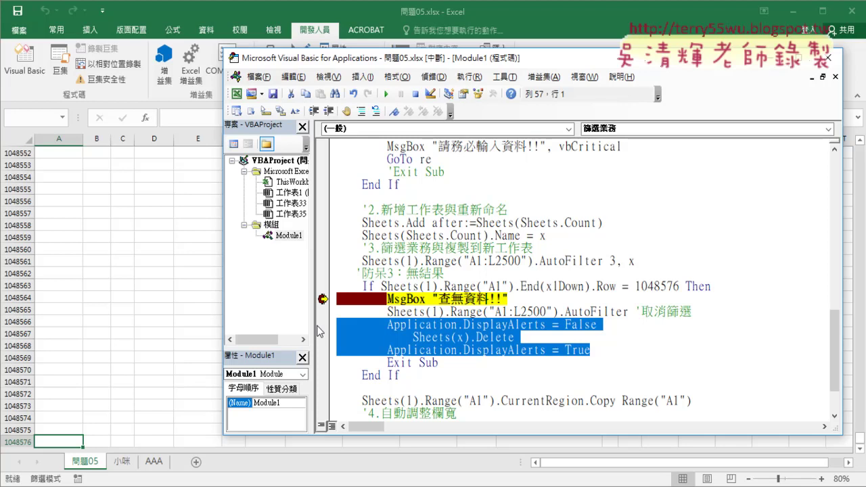
pyautogui.moveTo(679, 287); pyautogui.dragTo(636, 292)
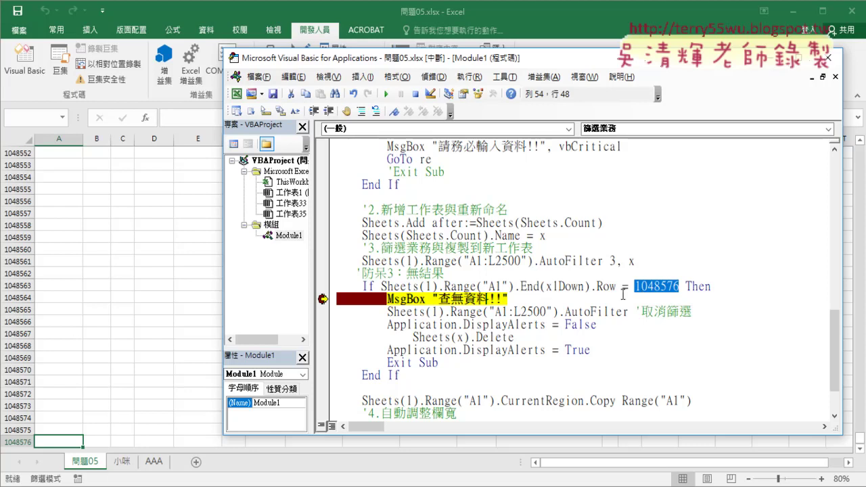
# Open the Immediate window and evaluate ? cells.Rows.Count.
pyautogui.hotkey('ctrl', 'g')
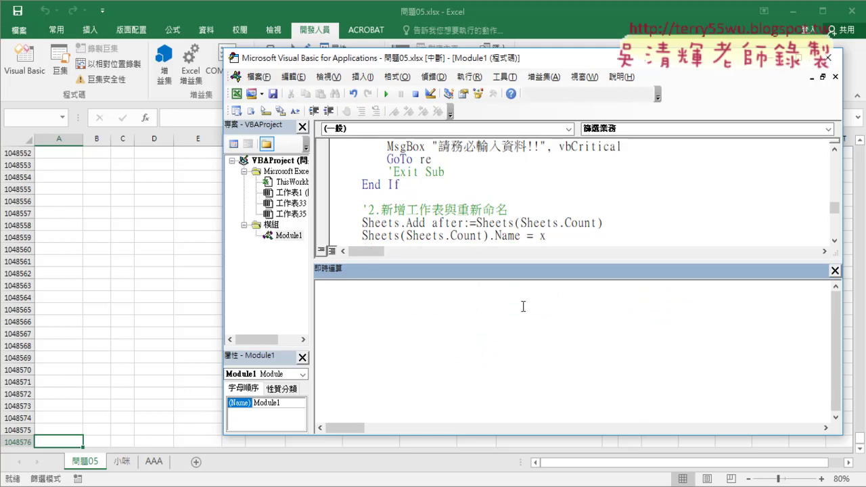
pyautogui.write('?')
pyautogui.write('v')
pyautogui.write('u')
pyautogui.press('Escape')
pyautogui.write('ce')
pyautogui.write('lls')
pyautogui.write('.')
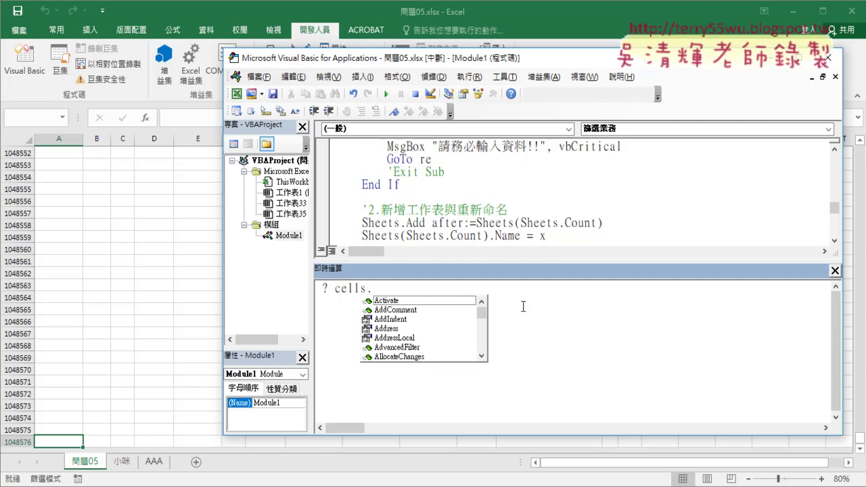
pyautogui.write('row')
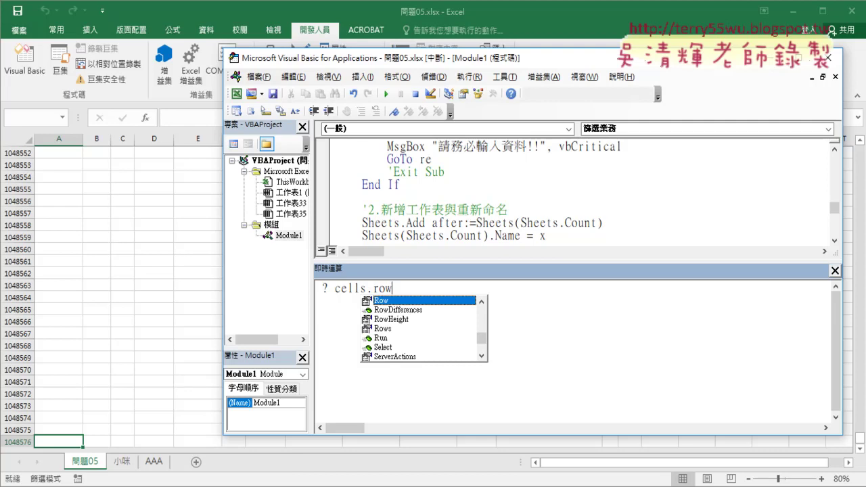
pyautogui.click(425, 328)
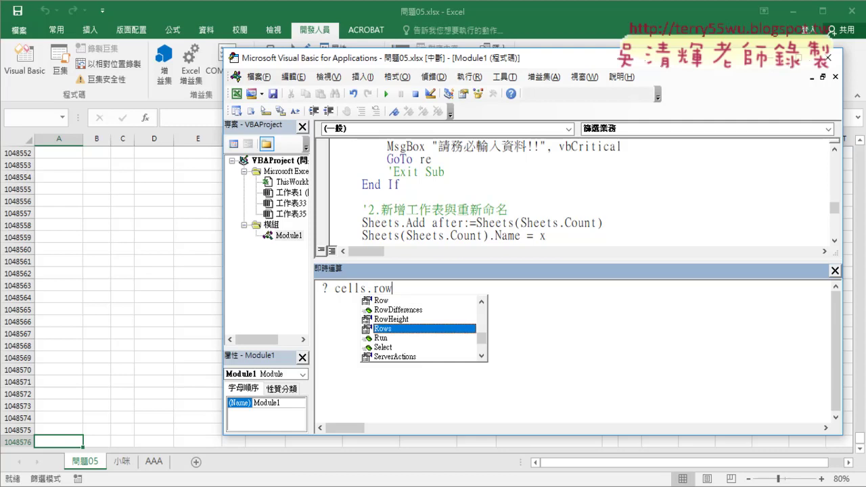
pyautogui.press('Tab')
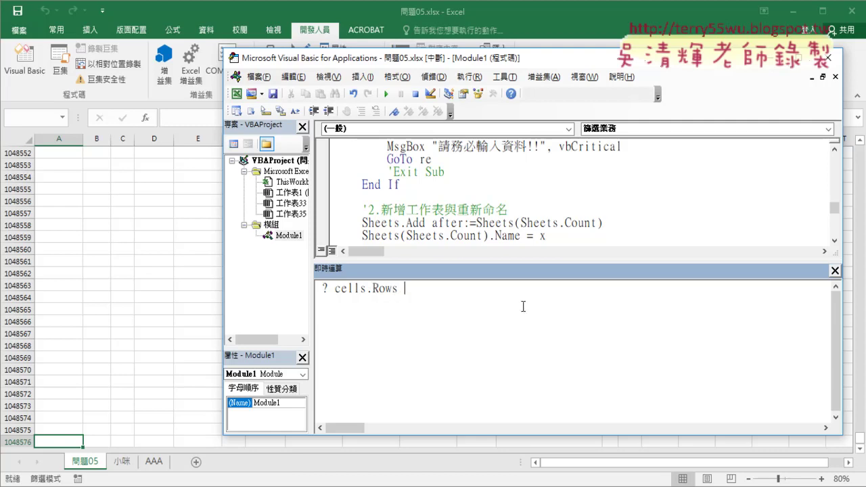
pyautogui.write('.')
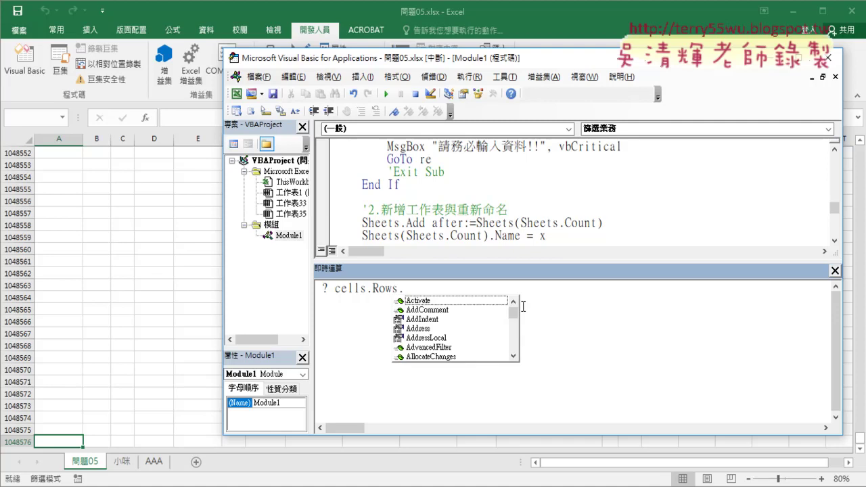
pyautogui.write('c')
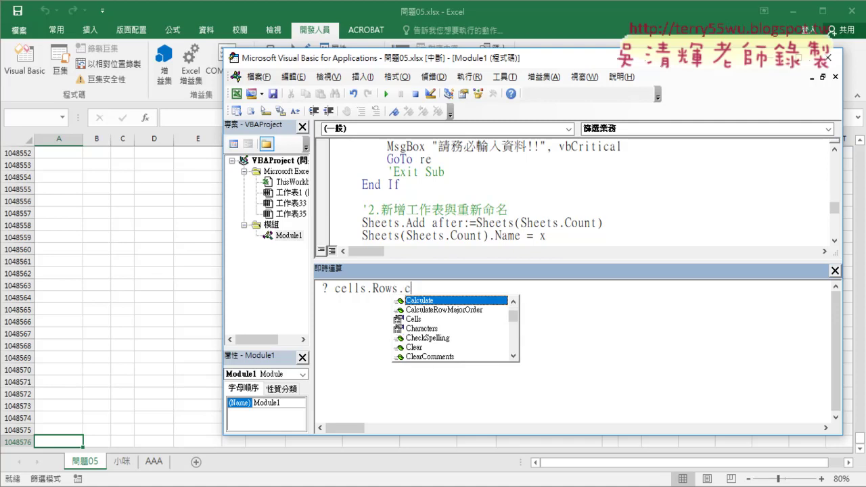
pyautogui.write('o')
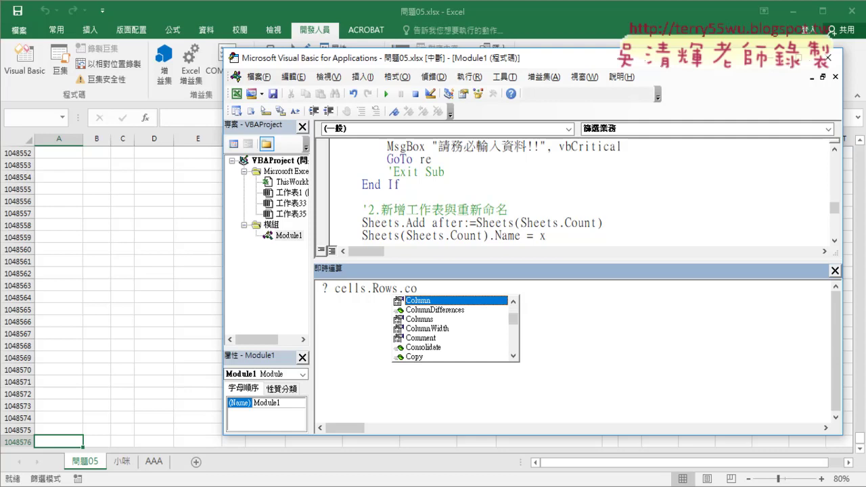
pyautogui.write('u')
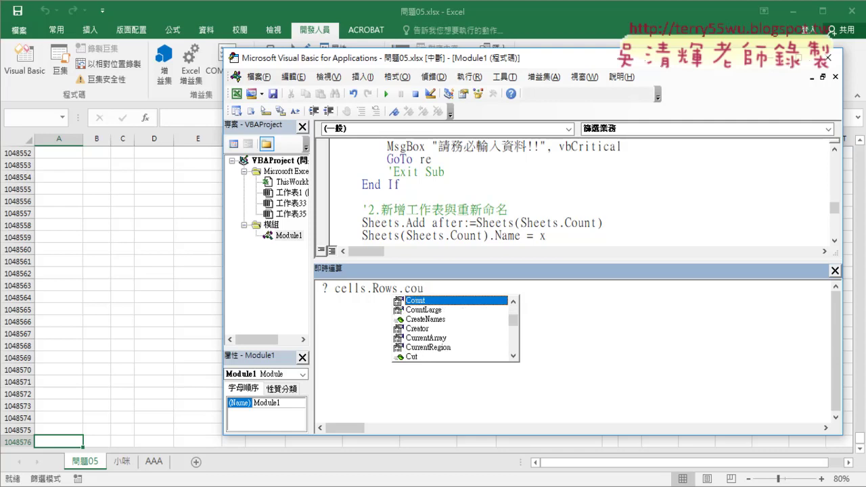
pyautogui.press('Tab')
pyautogui.press('Return')
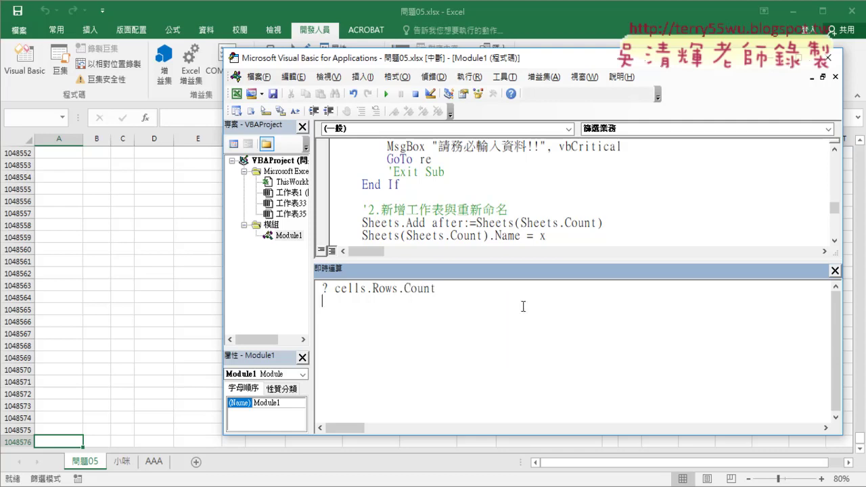
pyautogui.press('Up')
pyautogui.press('Return')
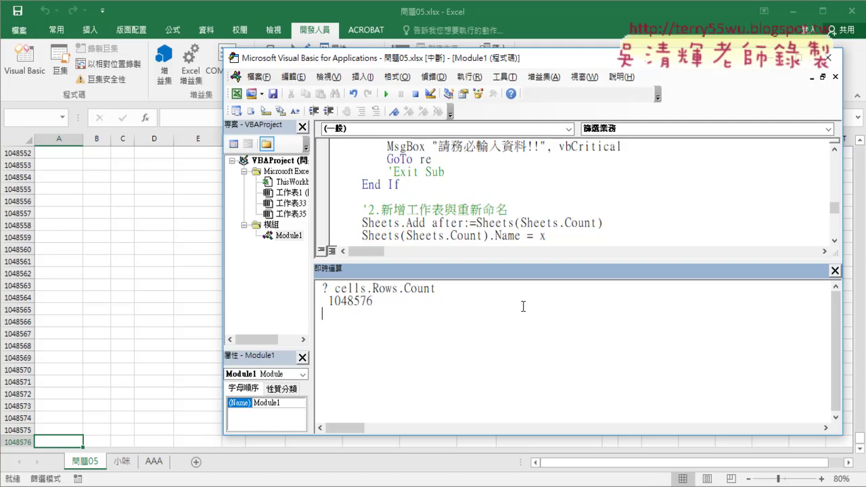
# Check the 1048576 result, re-run the query and copy the cells.Rows.Count expression.
pyautogui.moveTo(379, 302)
pyautogui.mouseDown()
pyautogui.moveTo(321, 300)
pyautogui.moveTo(437, 288)
pyautogui.mouseUp()
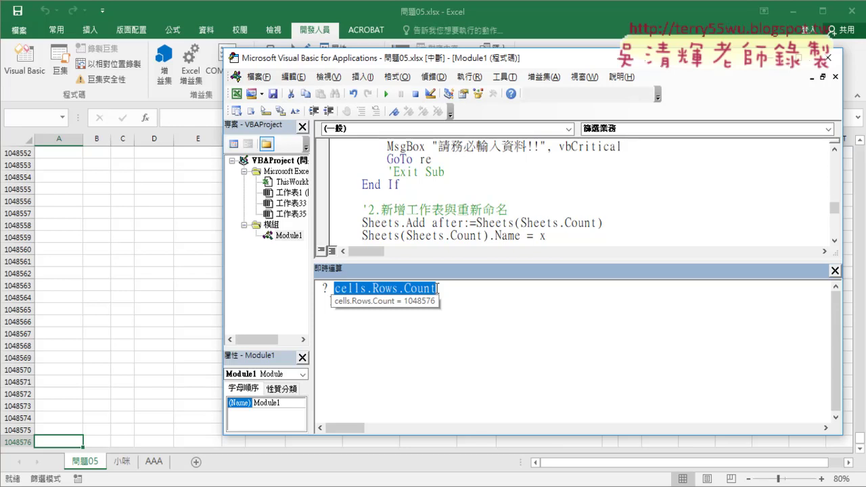
pyautogui.press('Return')
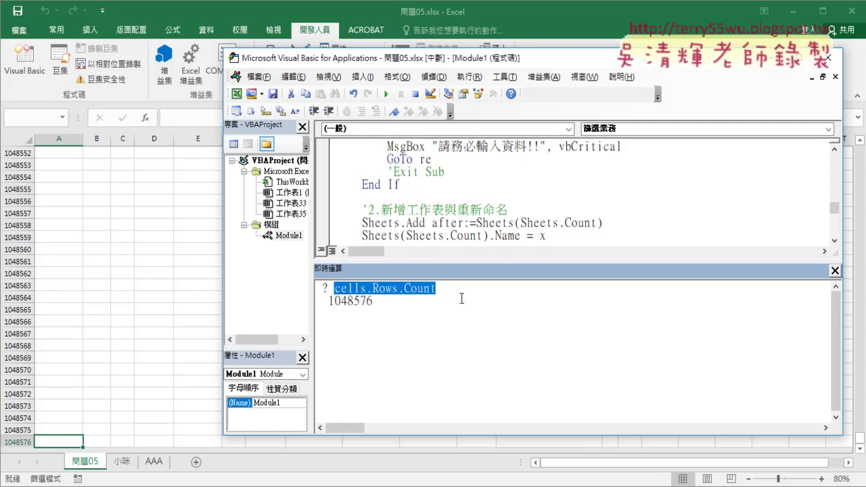
pyautogui.moveTo(334, 289); pyautogui.dragTo(437, 289)
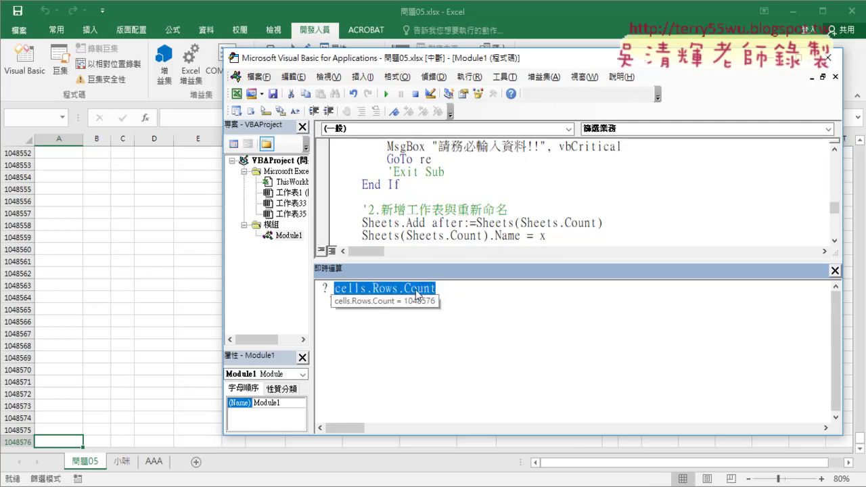
pyautogui.rightClick(417, 293)
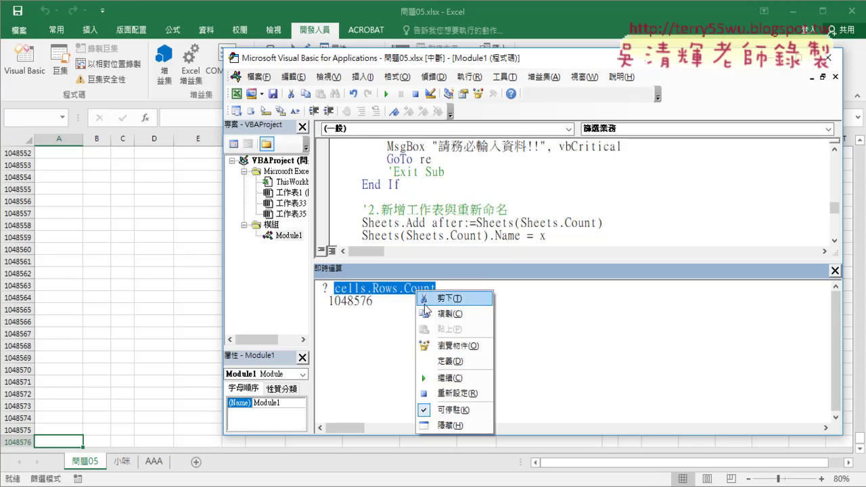
pyautogui.click(433, 308)
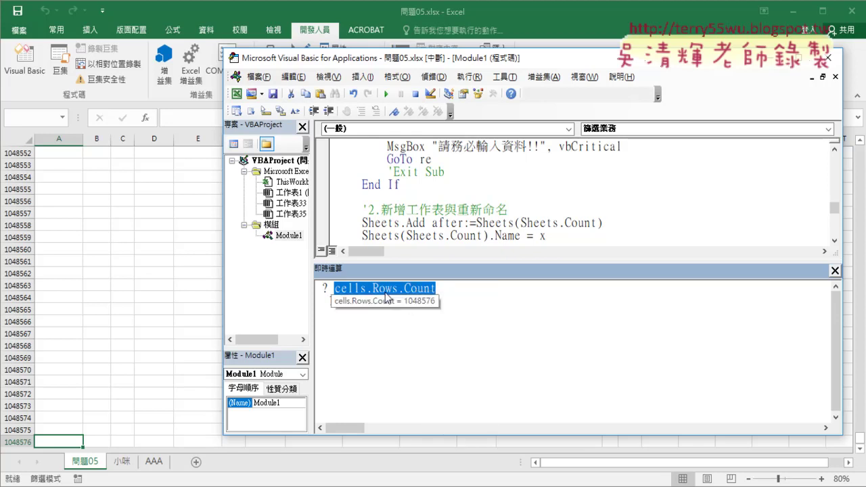
pyautogui.click(441, 289)
pyautogui.press('Return')
# Change the query to cells.rows, then delete the query line and its result.
pyautogui.moveTo(441, 288); pyautogui.dragTo(363, 287)
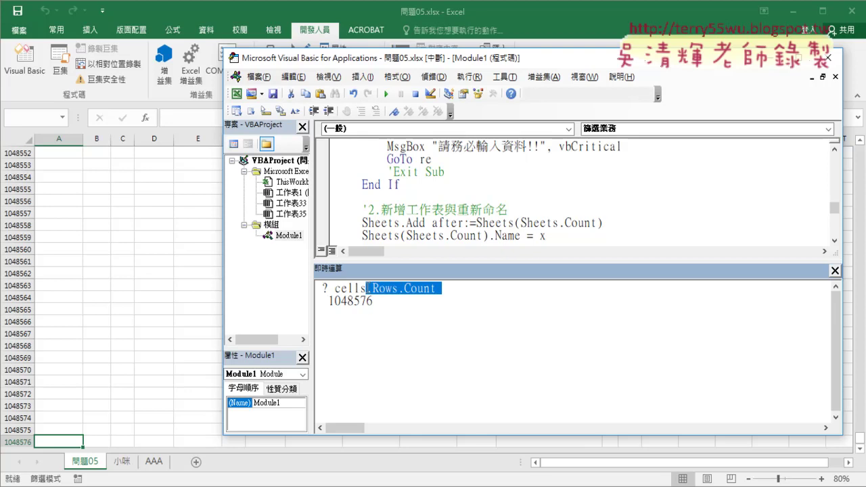
pyautogui.press('Delete')
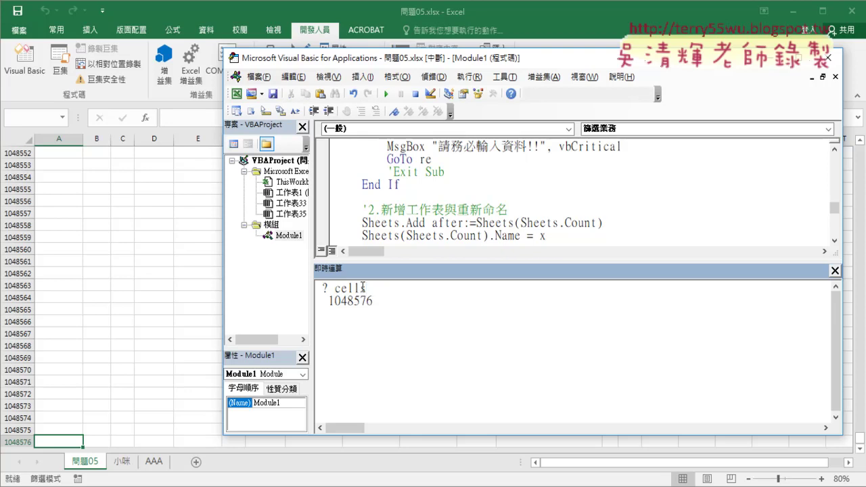
pyautogui.write('.r')
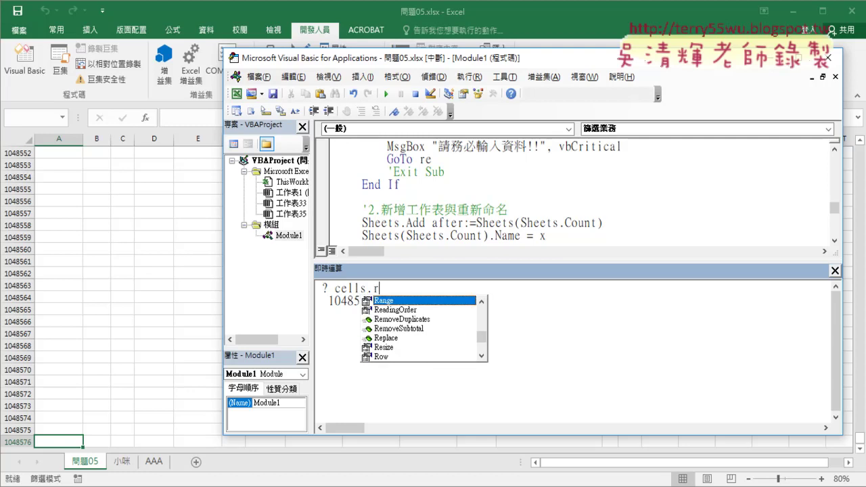
pyautogui.write('ow')
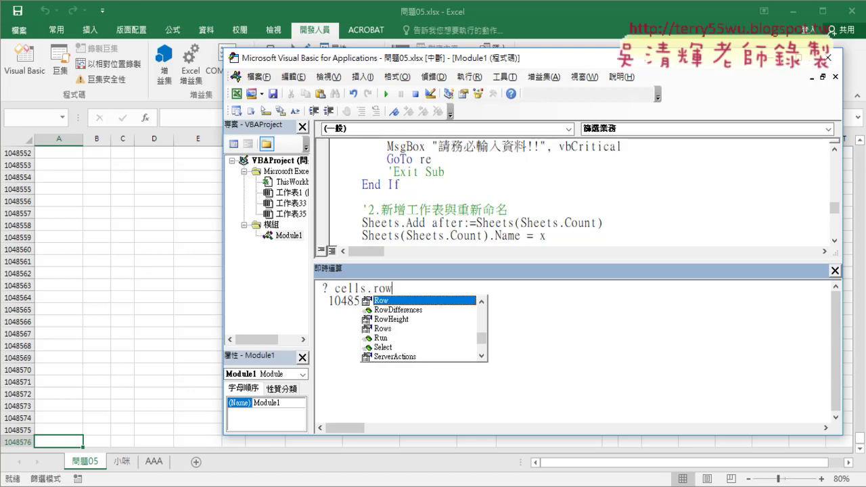
pyautogui.write('s')
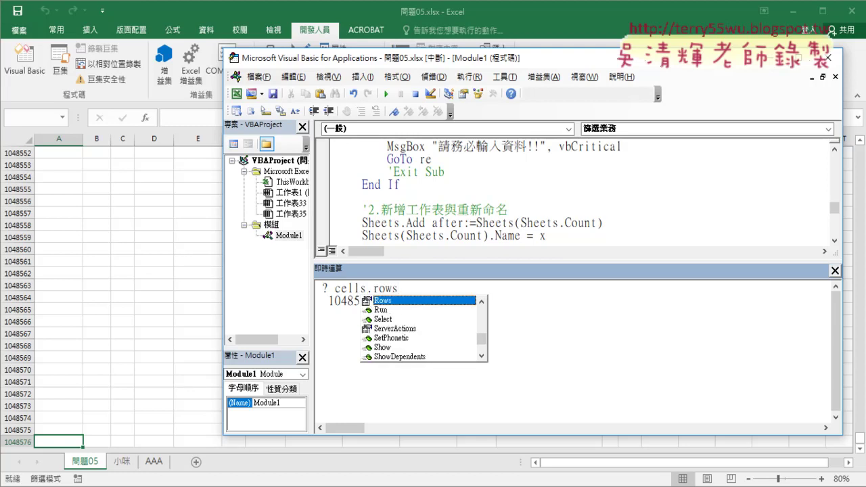
pyautogui.click(373, 288)
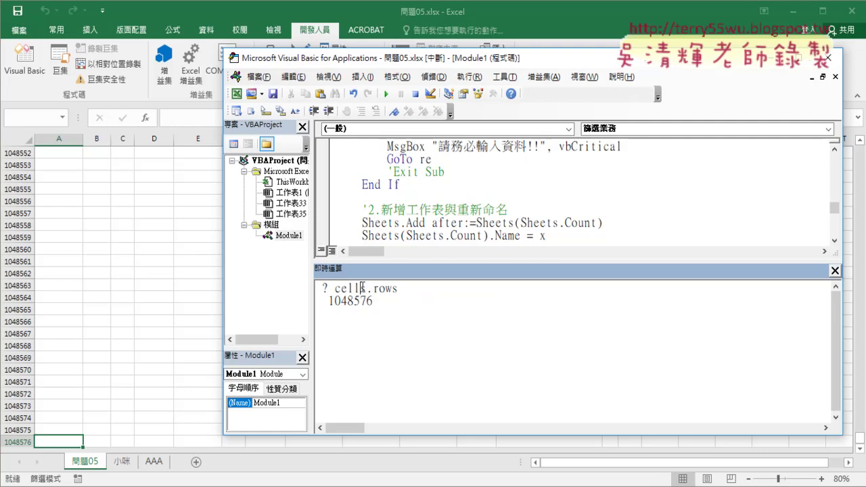
pyautogui.press('Left')
pyautogui.press('Left')
pyautogui.press('Left')
pyautogui.press('Left')
pyautogui.press('Left')
pyautogui.press('Delete')
pyautogui.press('Delete')
pyautogui.press('Delete')
pyautogui.press('Delete')
pyautogui.press('Delete')
pyautogui.press('Delete')
pyautogui.press('Delete')
pyautogui.press('Delete')
pyautogui.press('Delete')
pyautogui.press('Delete')
pyautogui.press('Delete')
pyautogui.press('Delete')
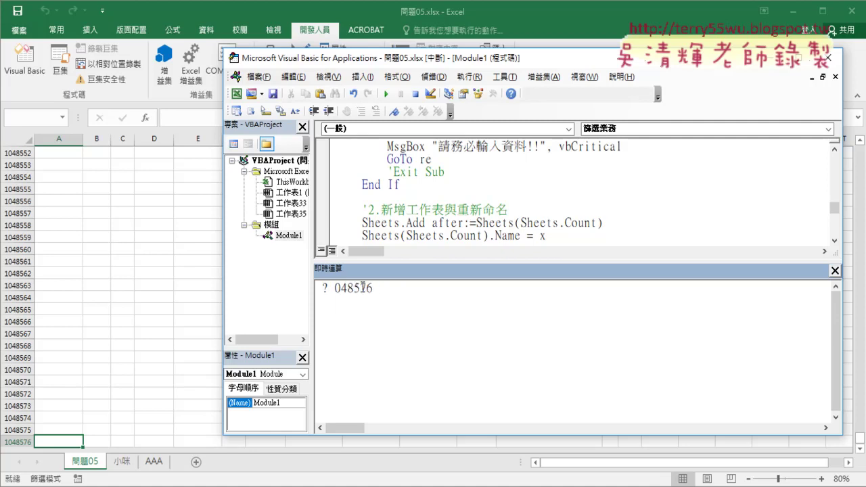
pyautogui.press('Delete')
pyautogui.press('Delete')
pyautogui.press('Delete')
pyautogui.press('Delete')
pyautogui.press('Delete')
# Type the query ? cells.rows.Count in the Immediate window, correcting the sheets and cels typos.
pyautogui.write('sh')
pyautogui.write('eets.')
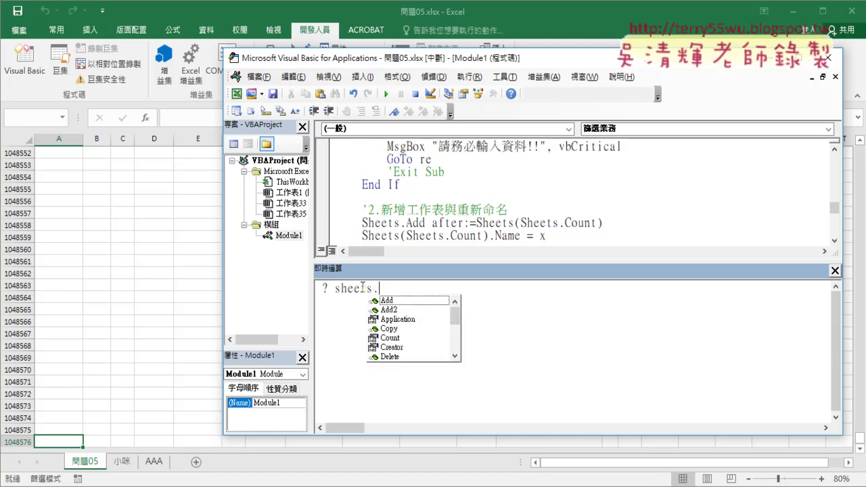
pyautogui.write('row')
pyautogui.write('s')
pyautogui.press('BackSpace')
pyautogui.press('BackSpace')
pyautogui.press('BackSpace')
pyautogui.press('BackSpace')
pyautogui.press('BackSpace')
pyautogui.press('BackSpace')
pyautogui.press('BackSpace')
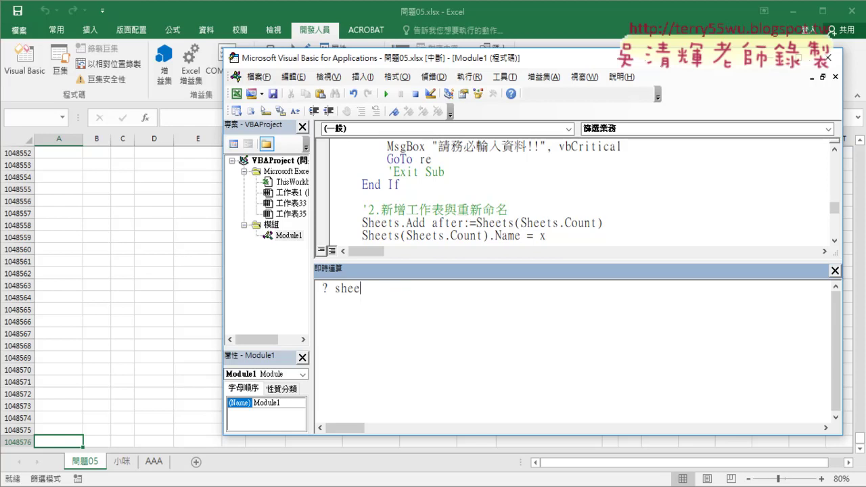
pyautogui.press('BackSpace')
pyautogui.press('BackSpace')
pyautogui.press('BackSpace')
pyautogui.write('cel')
pyautogui.write('s.r')
pyautogui.write('ow')
pyautogui.click(383, 288)
pyautogui.write('l')
pyautogui.click(385, 288)
pyautogui.write('s.')
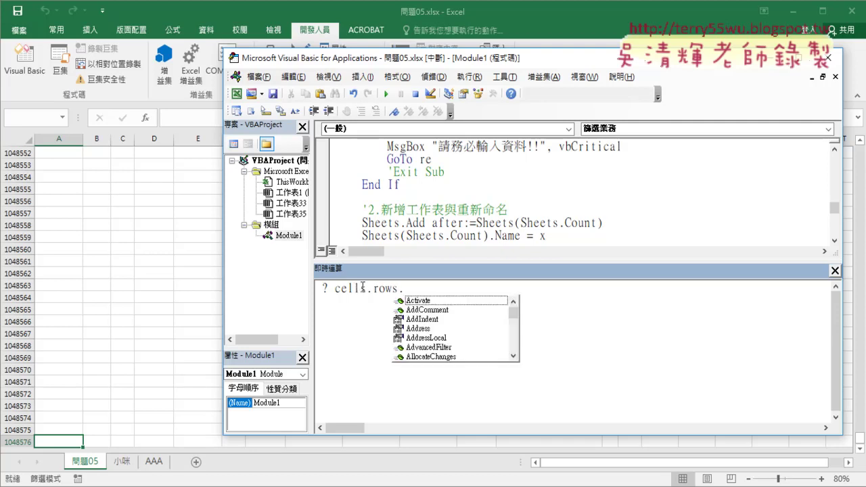
pyautogui.write('co')
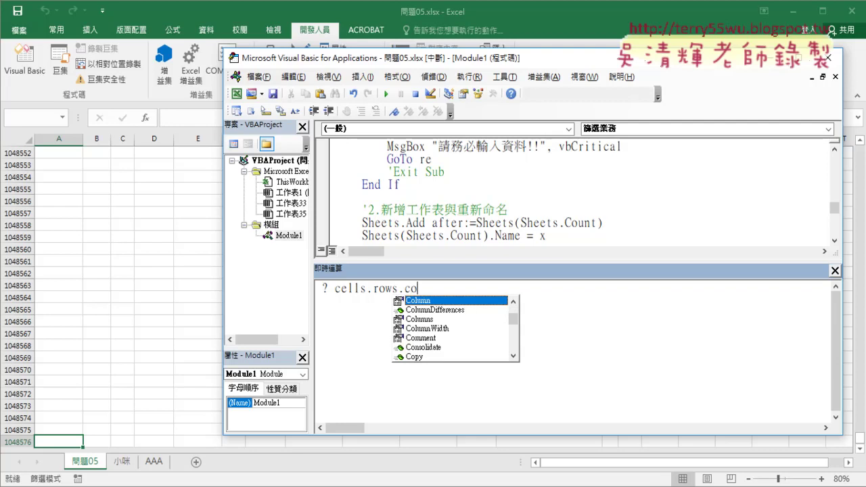
pyautogui.write('u')
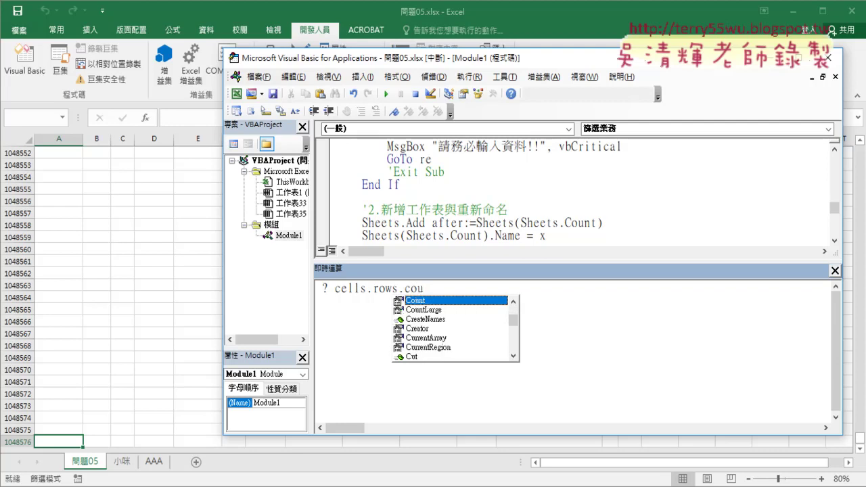
# Select the cells.rows.Count expression and copy it.
pyautogui.doubleClick(410, 301)
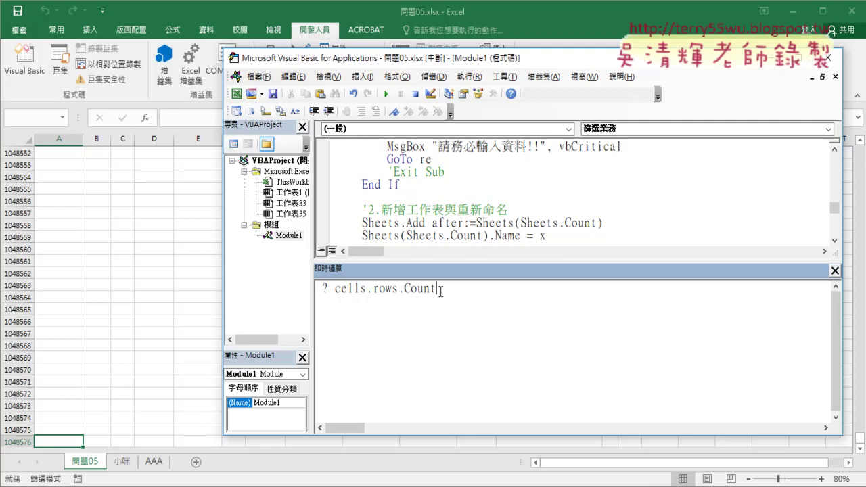
pyautogui.moveTo(441, 288); pyautogui.dragTo(334, 289)
pyautogui.rightClick(356, 290)
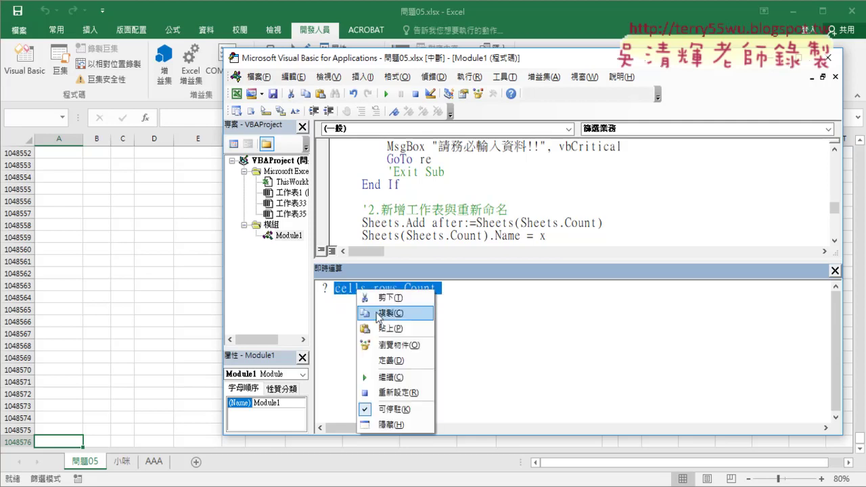
pyautogui.click(457, 312)
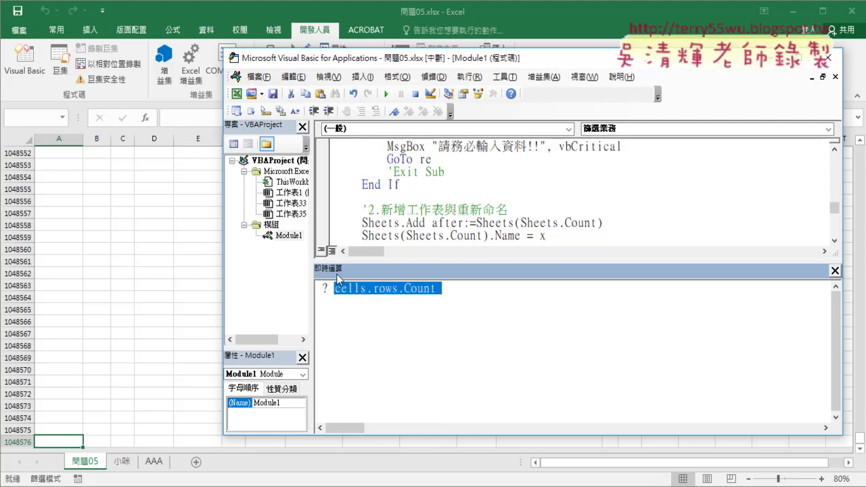
# Replace the hard-coded 1048576 in the If condition with the copied Cells.Rows.Count.
pyautogui.click(835, 270)
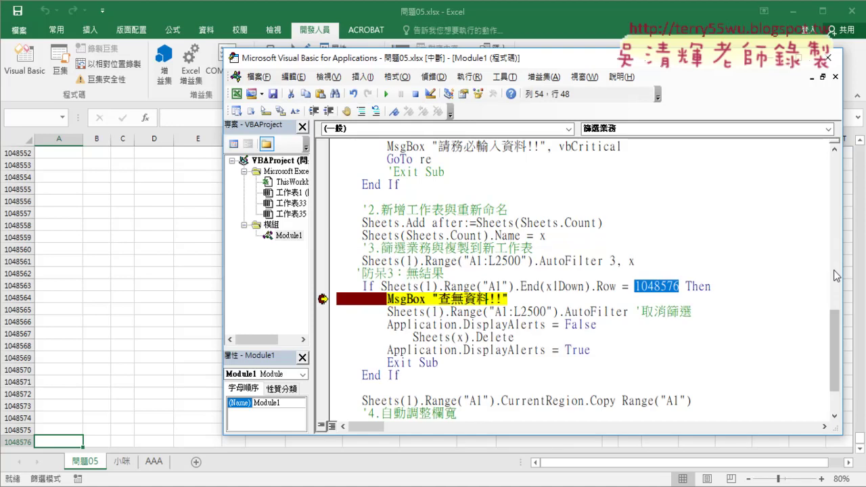
pyautogui.rightClick(652, 290)
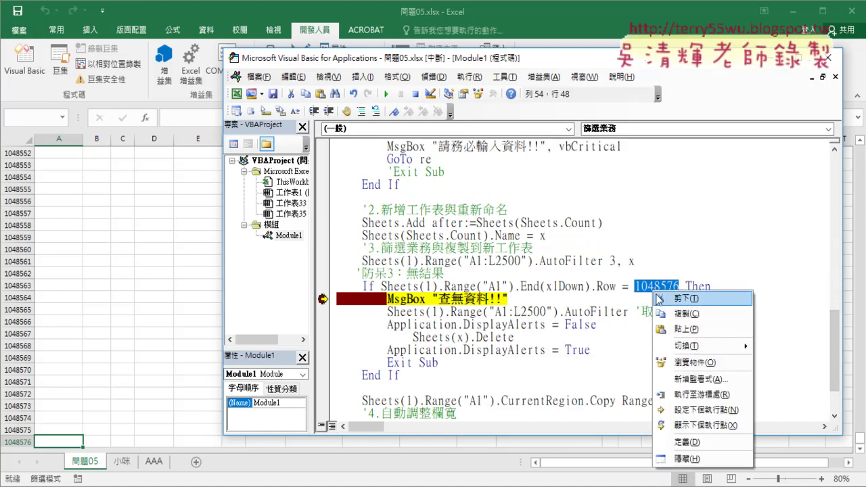
pyautogui.click(678, 330)
pyautogui.click(669, 261)
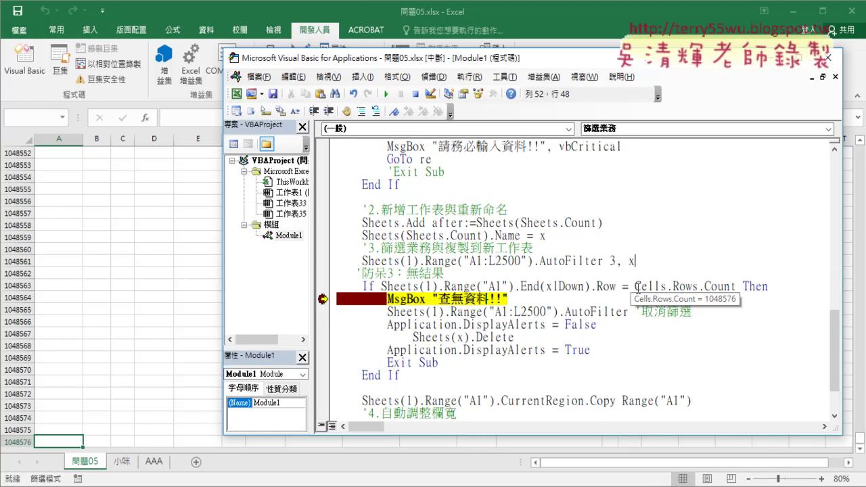
# Resume the 篩選業務 macro and dismiss the 查無資料!! message.
pyautogui.moveTo(634, 287); pyautogui.dragTo(736, 286)
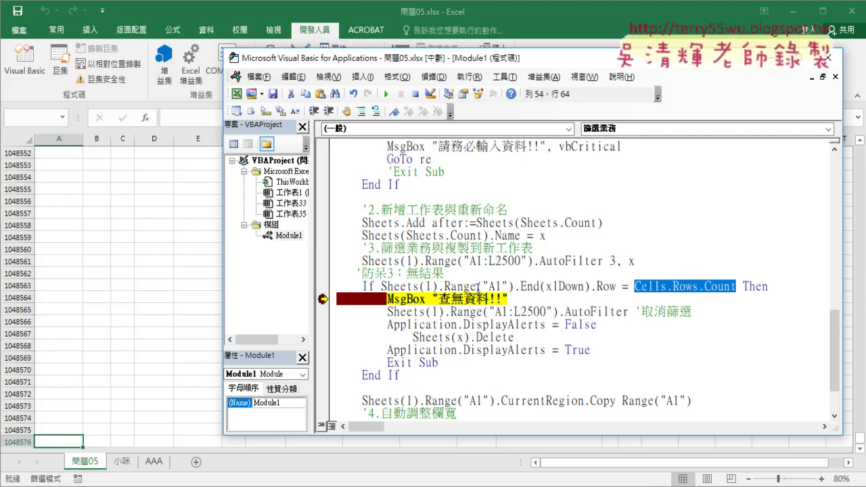
pyautogui.click(386, 94)
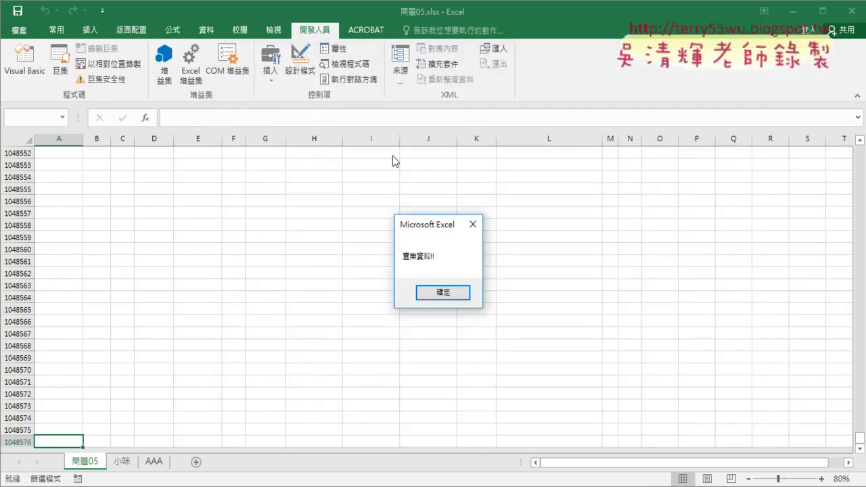
pyautogui.click(428, 295)
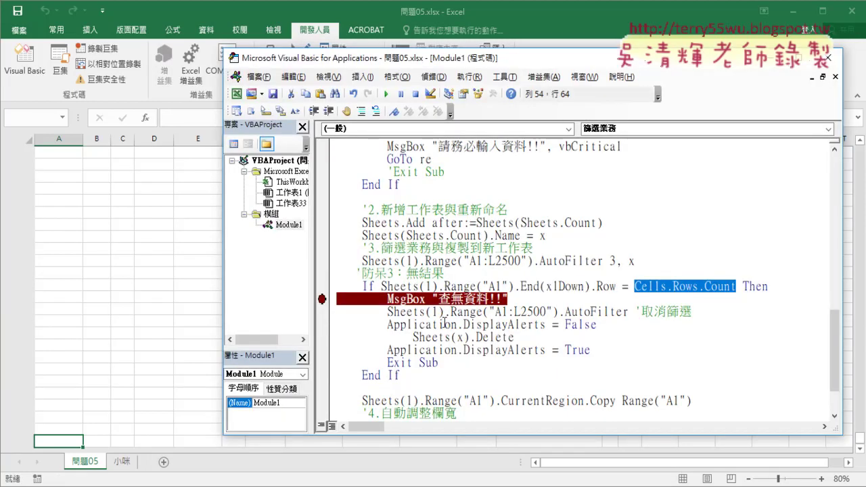